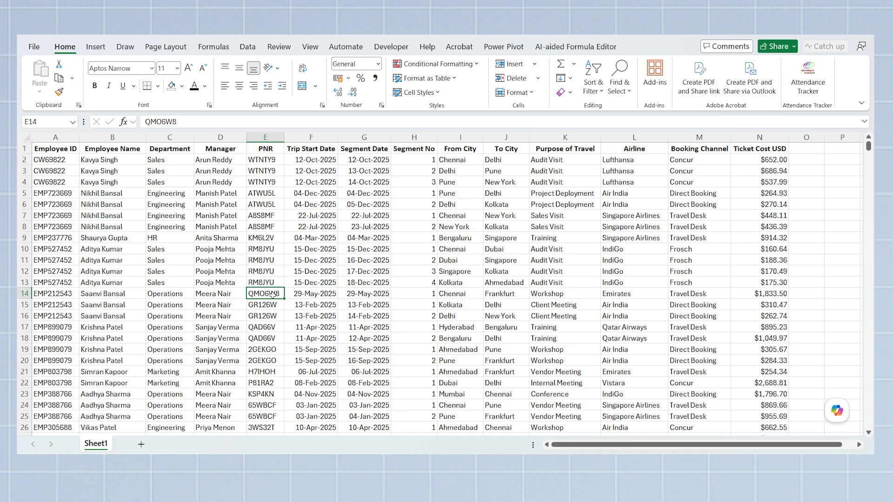
Step: Examine the first employee's Employee ID and PNR entries in rows 2 to 4 for repeated values
left_click(310, 249)
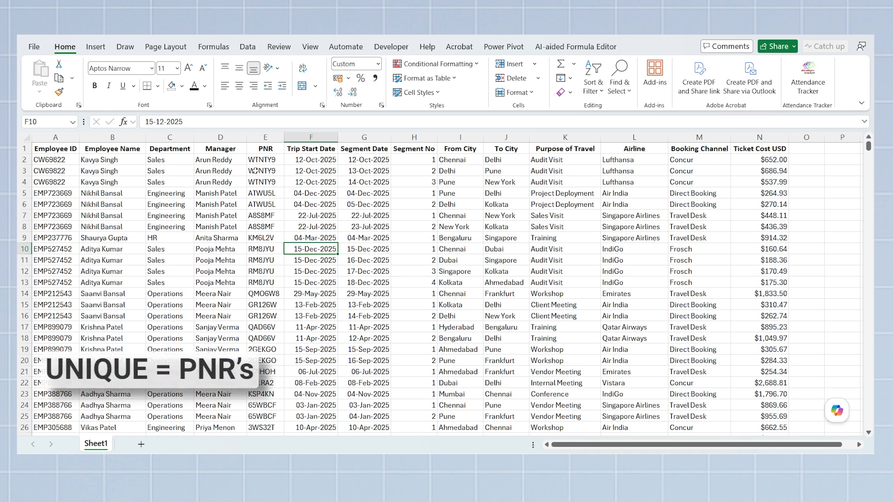
left_click_drag(69, 160, 70, 180)
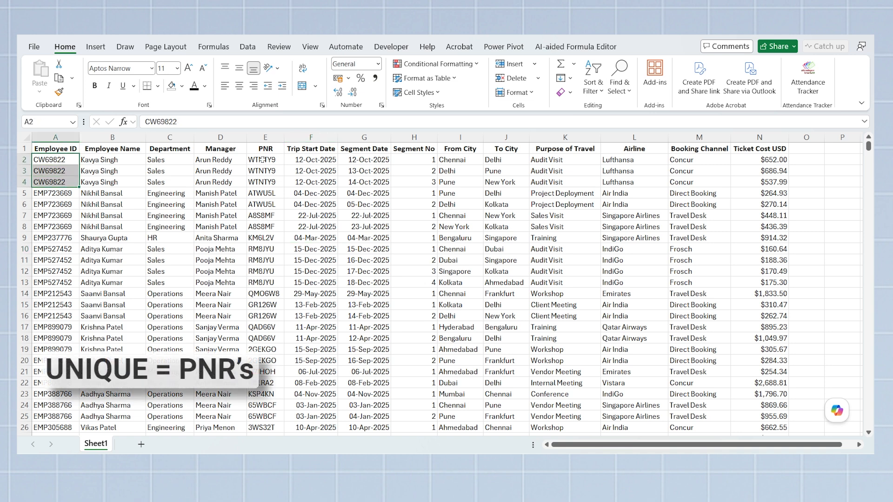
left_click_drag(263, 160, 265, 185)
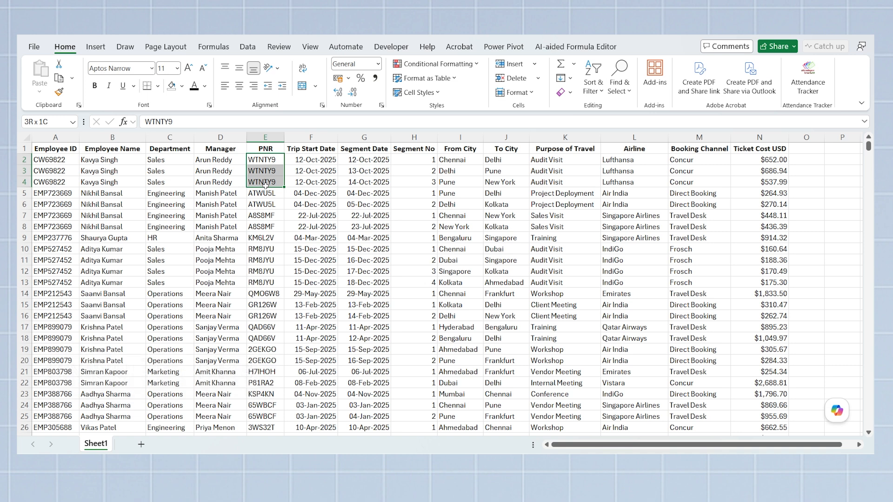
Step: Convert the travel dataset into a table with headers and name the table Data
left_click(150, 383)
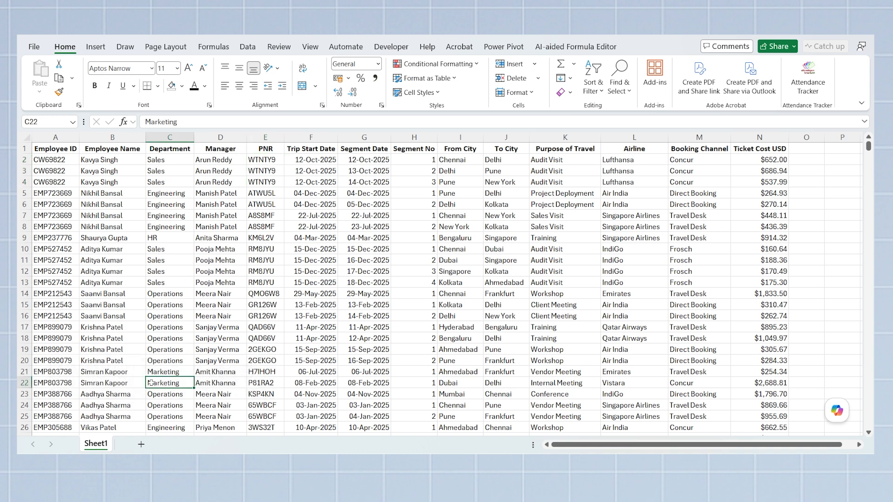
key("ctrl+t")
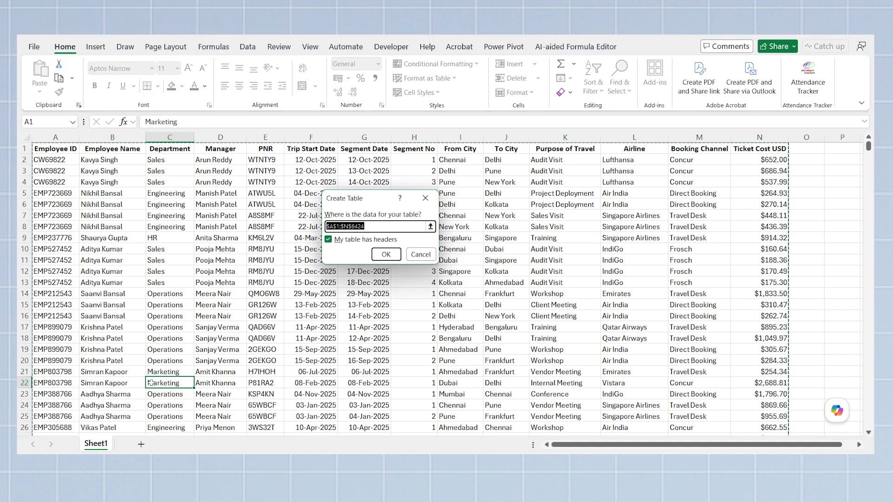
left_click(385, 254)
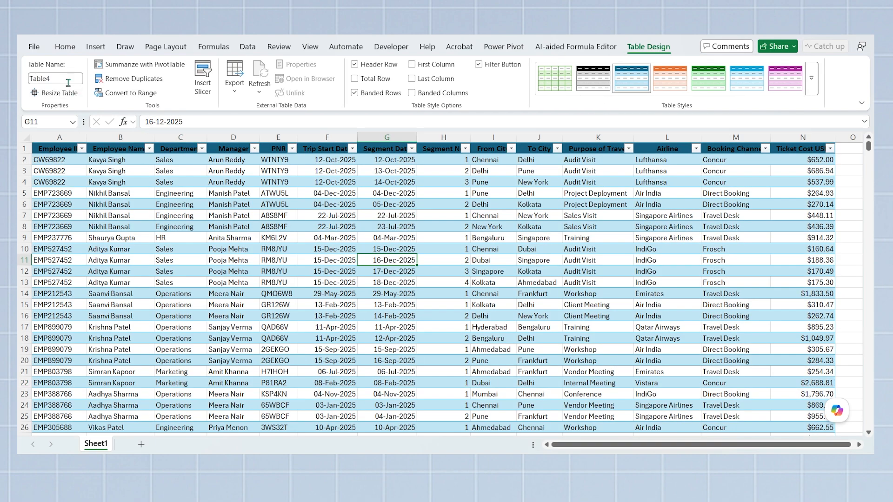
left_click(55, 78)
type("Data")
key("Return")
Step: Add a new worksheet and create a PivotTable there at A1 from the Data table, adding the data to the Data Model
left_click(141, 444)
left_click(96, 47)
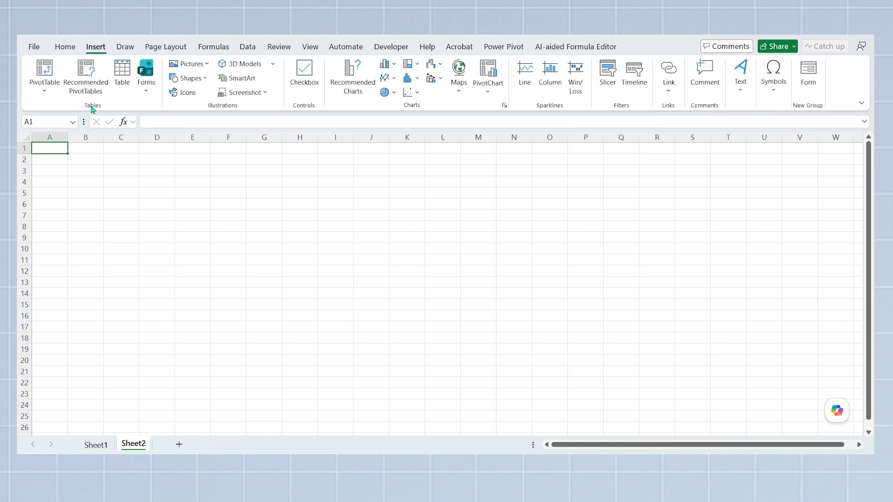
left_click(52, 67)
type("Data")
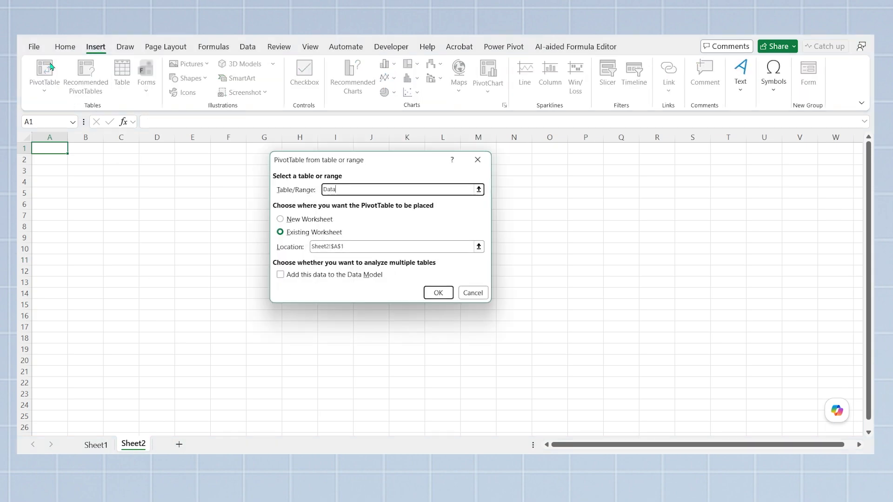
left_click(283, 275)
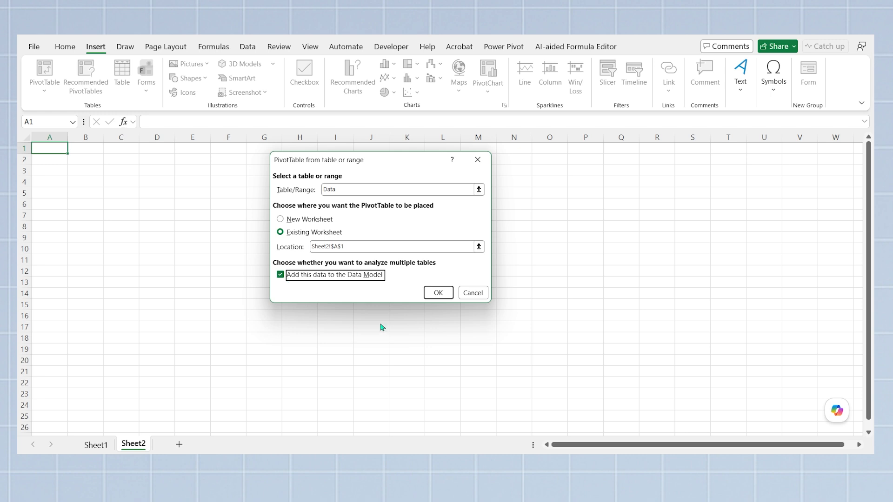
left_click(437, 292)
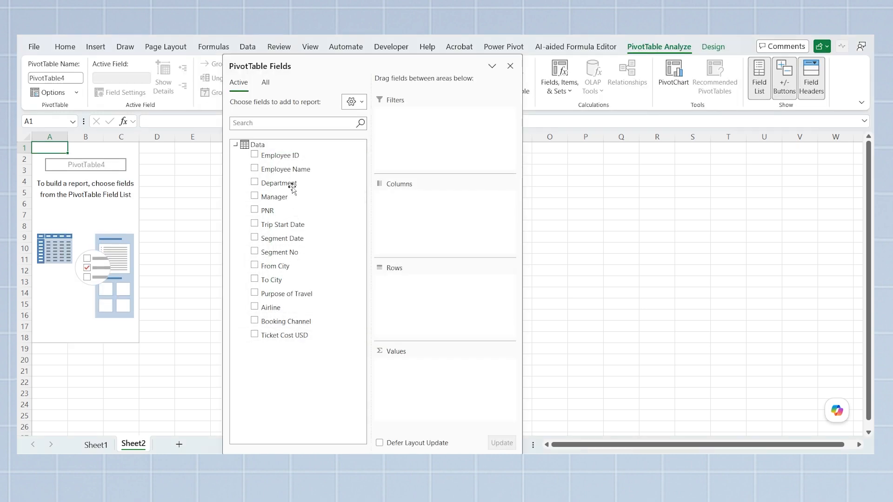
Step: Lay out the PivotTable with Employee ID as rows and the count of PNR as values
left_click_drag(284, 157, 375, 279)
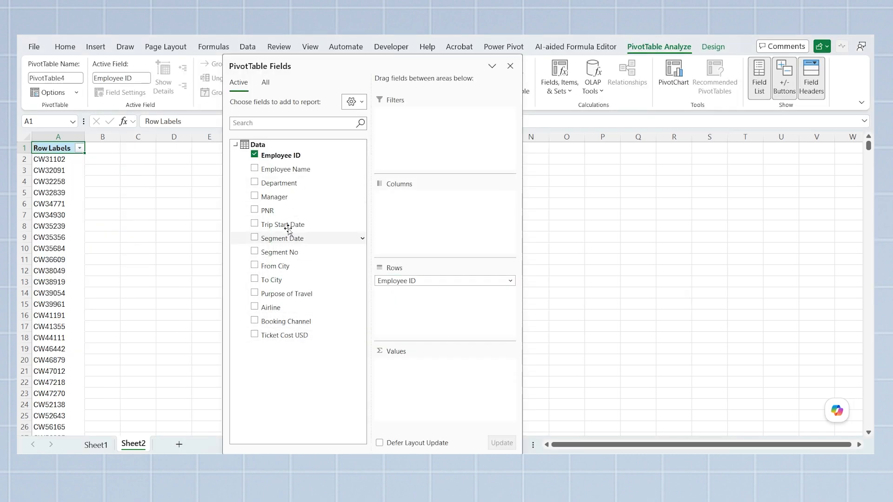
left_click_drag(275, 215, 397, 385)
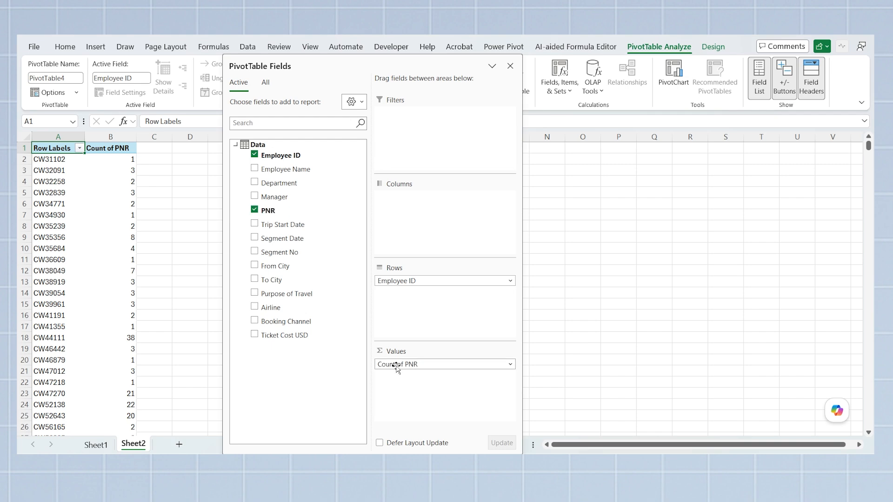
Step: Filter the source table on Sheet1 to a single employee whose ID begins with CW
left_click(95, 445)
left_click(81, 149)
left_click(61, 292)
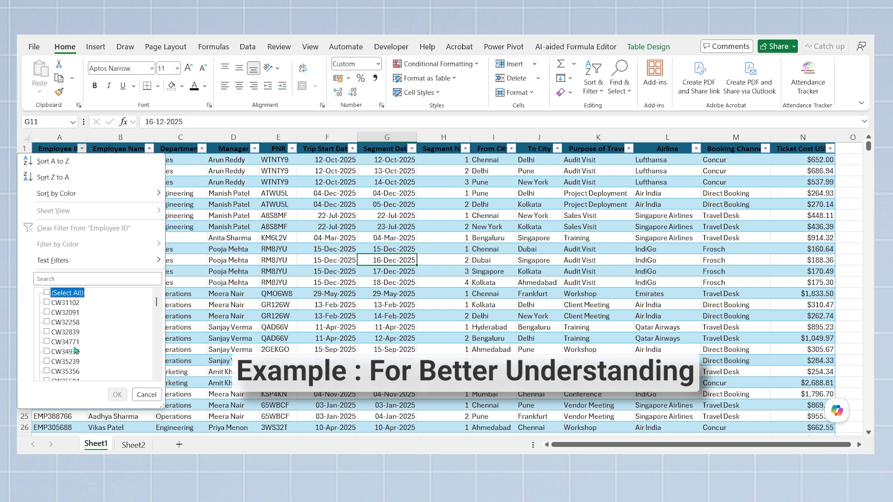
left_click(77, 352)
left_click(118, 394)
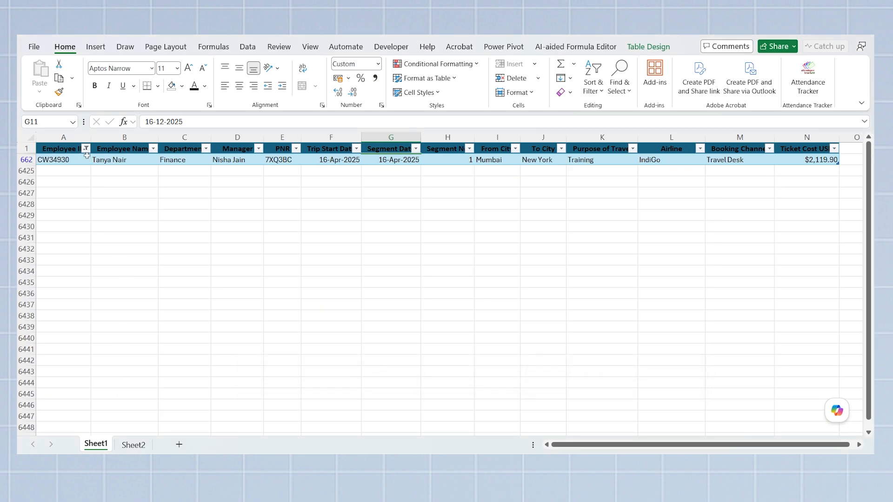
Step: Change the Employee ID filter to show only a single employee whose ID begins with EMP571
left_click(86, 149)
left_click(65, 352)
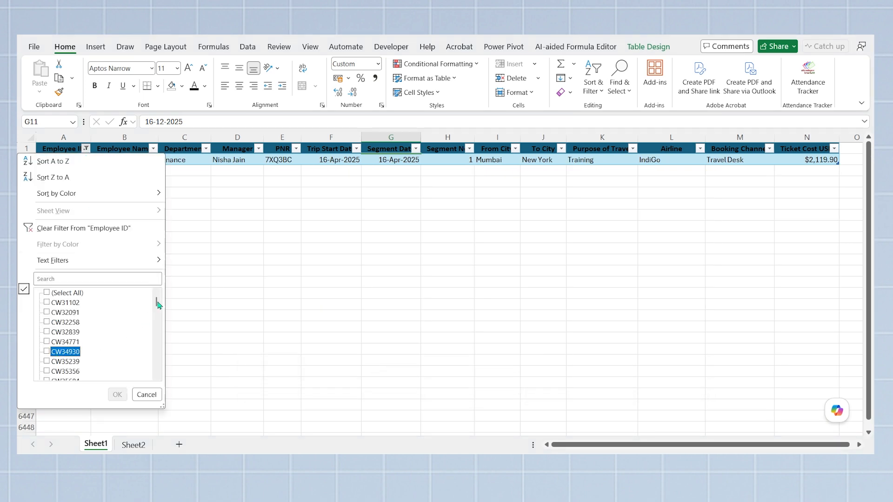
left_click_drag(157, 303, 160, 339)
left_click(74, 322)
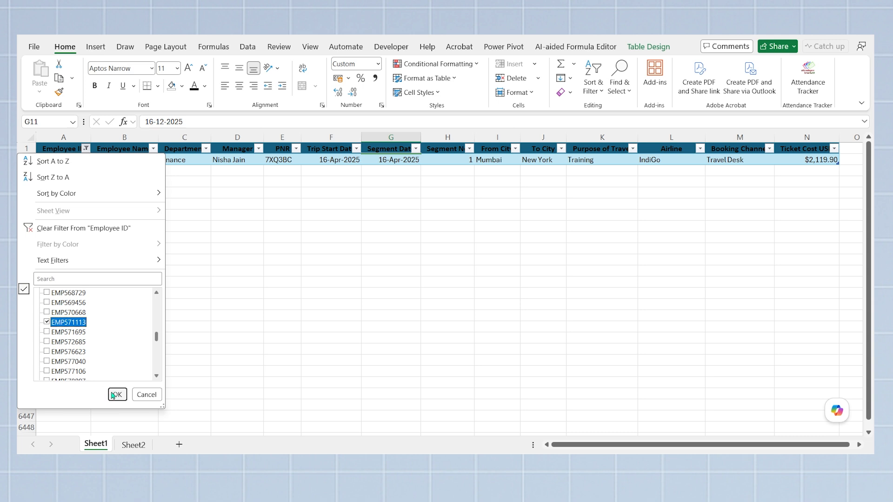
left_click(115, 394)
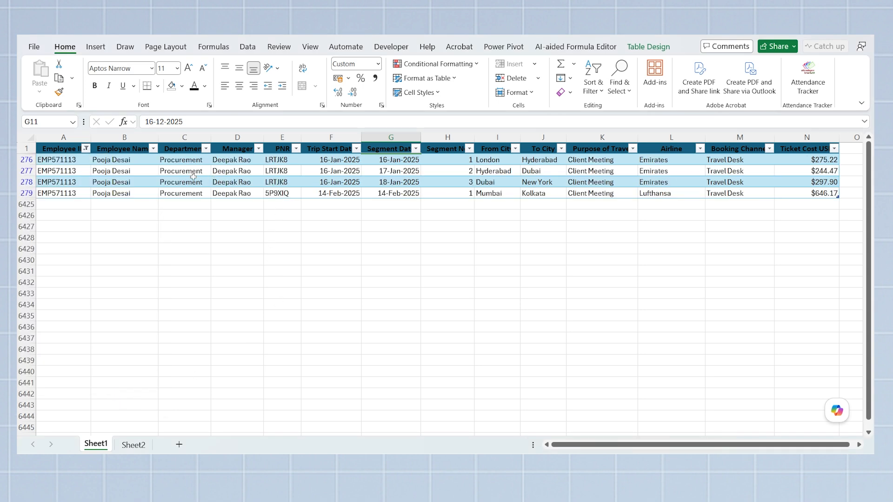
Step: Compare the PNR values across the filtered employee's trip rows to tell repeated bookings from unique ones
left_click_drag(283, 163, 291, 192)
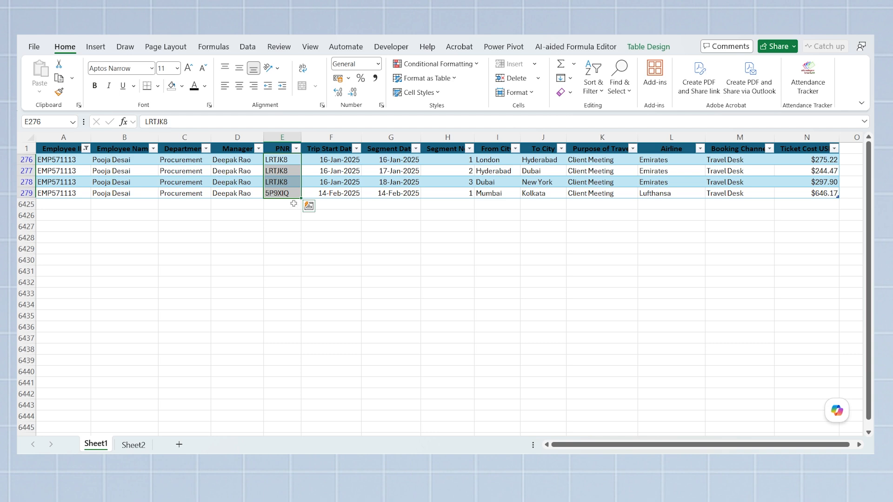
left_click(287, 193)
left_click_drag(287, 182, 286, 162)
left_click(56, 159)
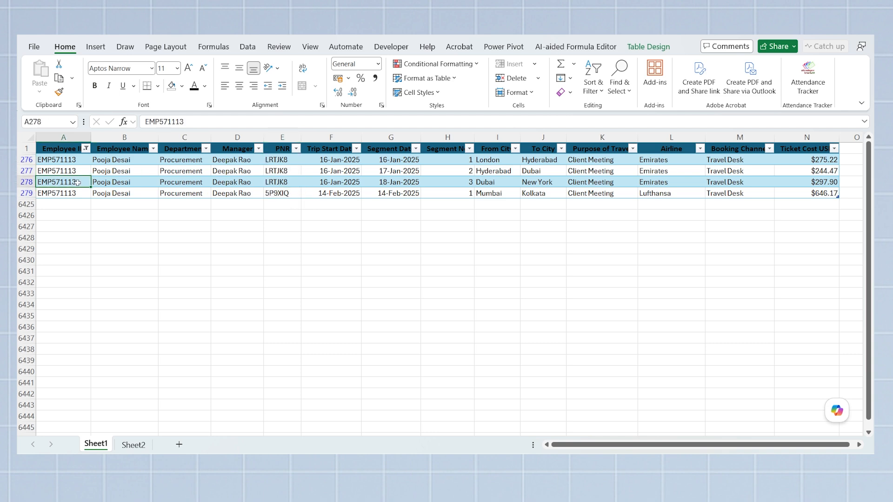
Step: Find the filtered employee's ID in the Sheet2 PivotTable and check the PNR count beside it
left_click(134, 445)
left_click(146, 316)
key("ctrl+f")
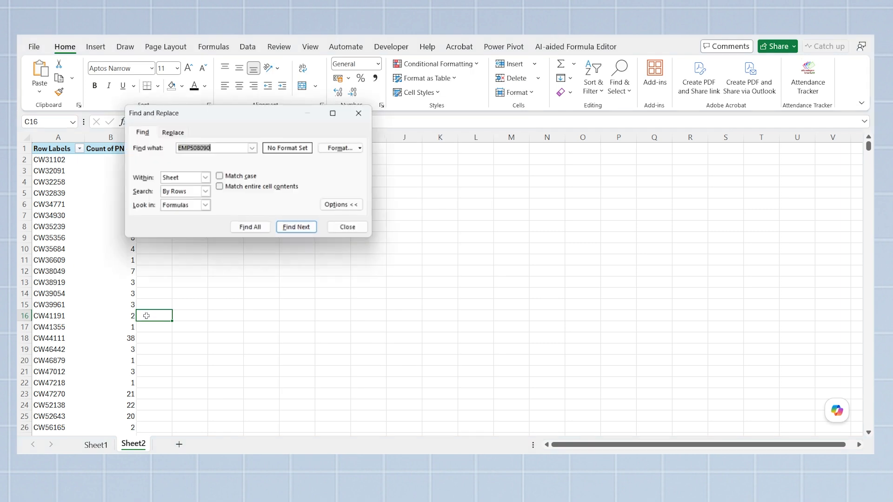
type("EMP571113")
key("Return")
key("Escape")
key("Right")
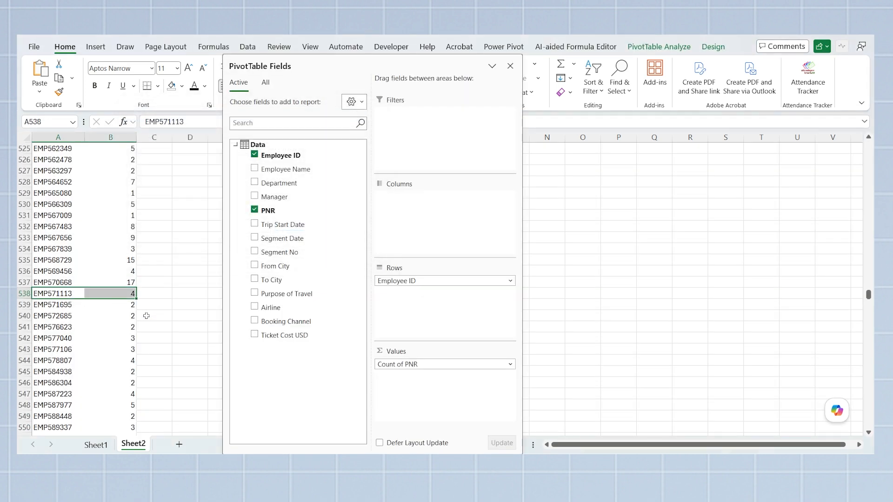
key("Left")
key("Right")
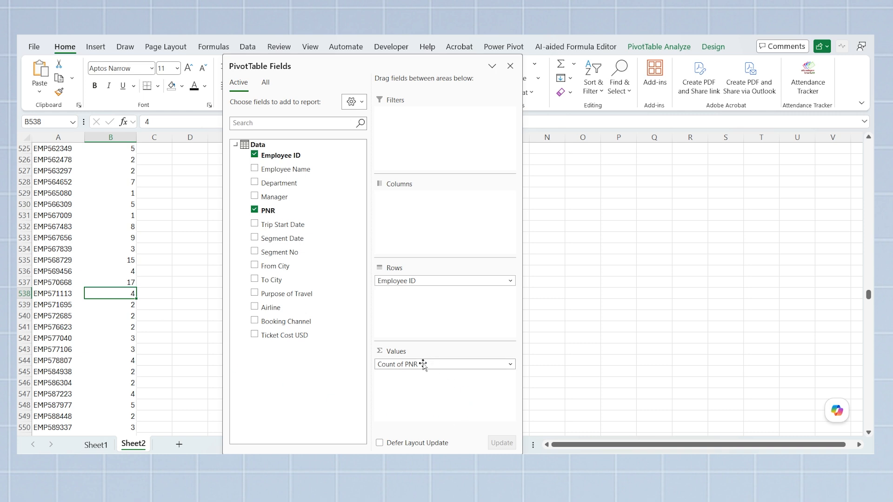
Step: Change the PivotTable's PNR value field to summarize by Distinct Count
left_click(406, 365)
left_click(424, 351)
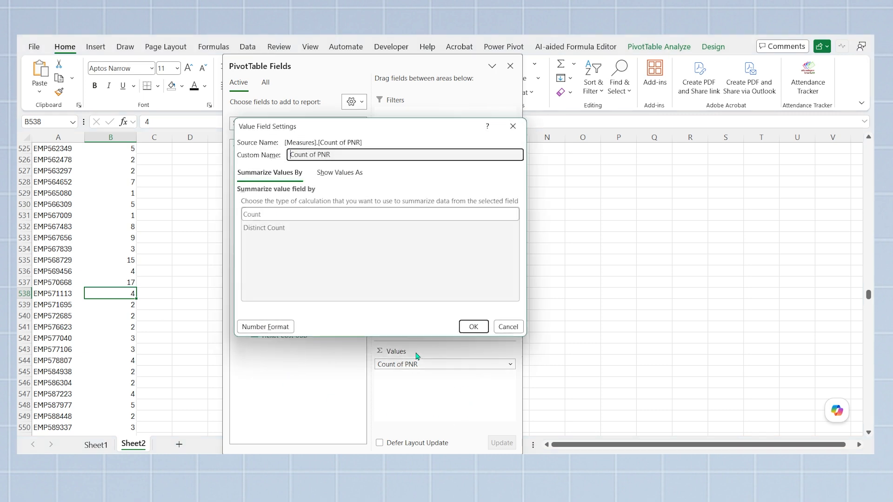
left_click(264, 228)
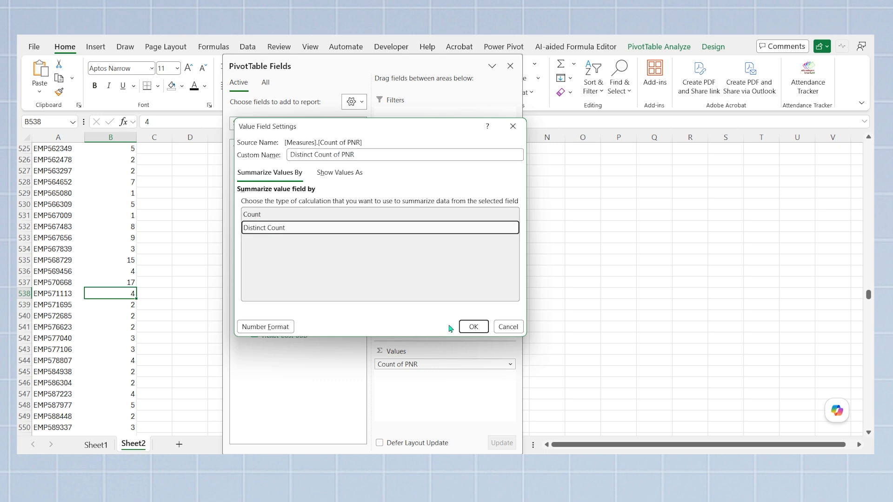
left_click(473, 327)
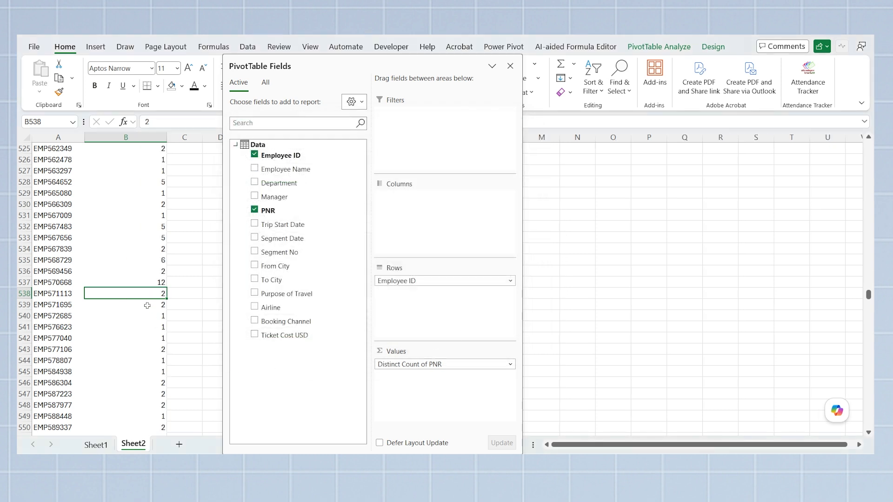
Step: Enter the label Average in cell D4 beside the PivotTable
mouse_move(147, 311)
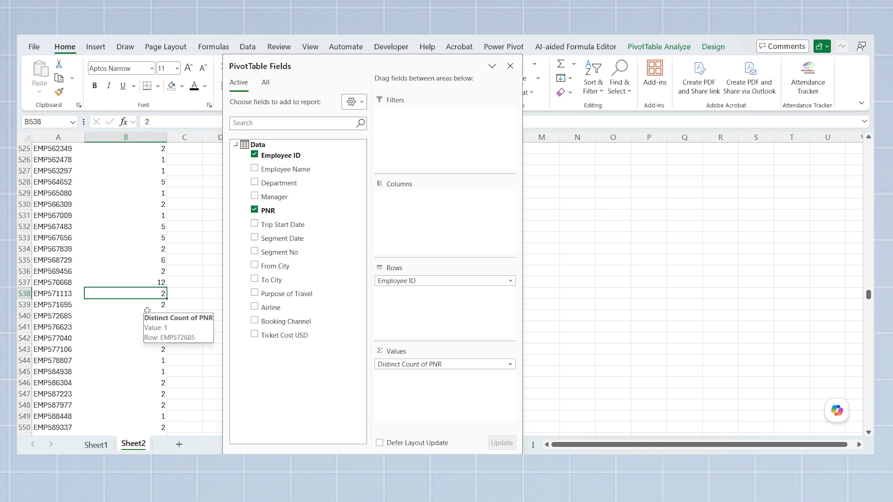
left_click(147, 315)
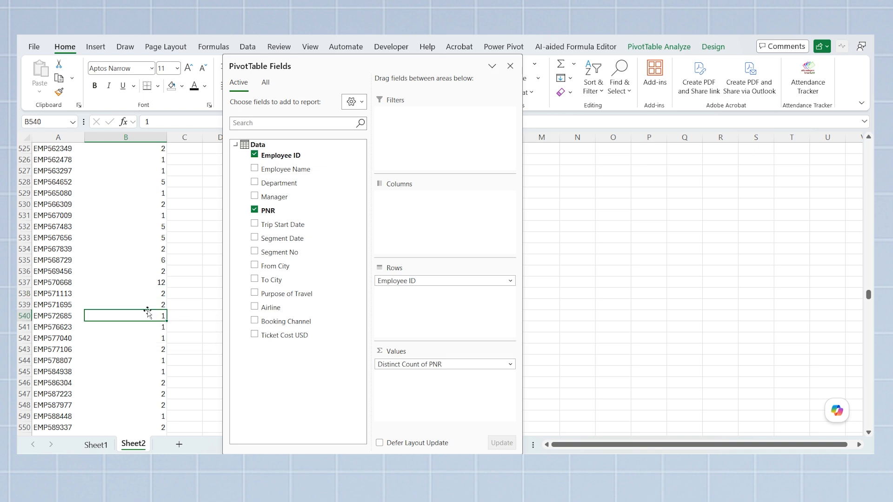
key("ctrl+Up")
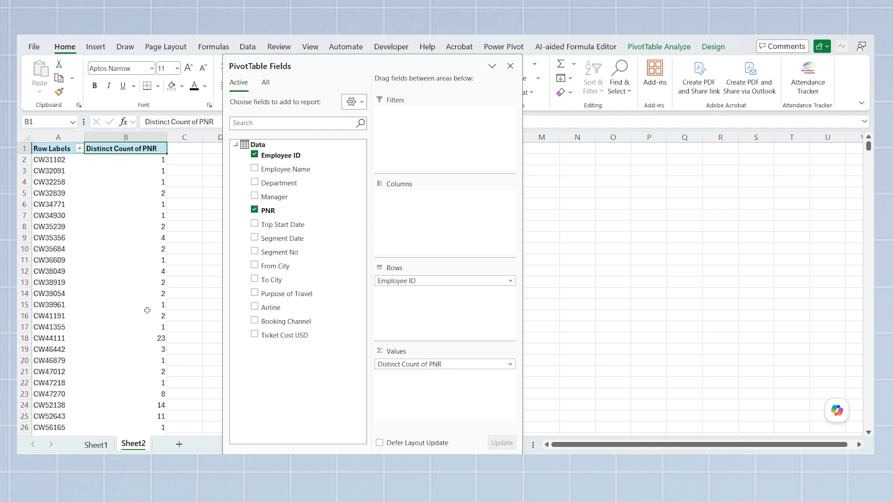
left_click(215, 181)
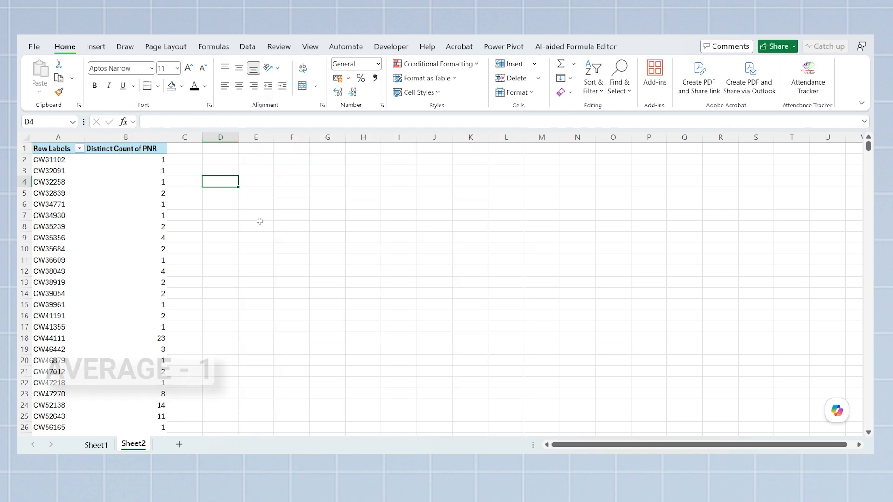
type("Average")
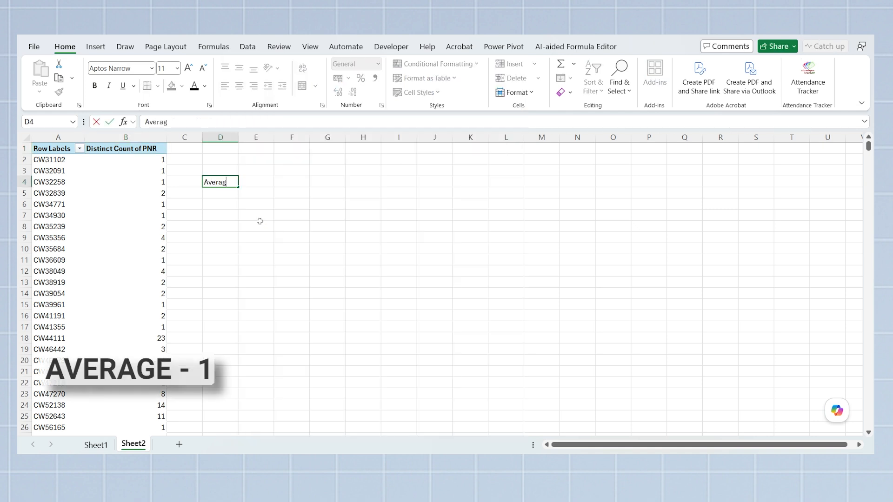
key("Return")
Step: Calculate the average distinct PNR count in D5 with =AVERAGE(B2:B1001), leaving out the Grand Total row
type("=aver")
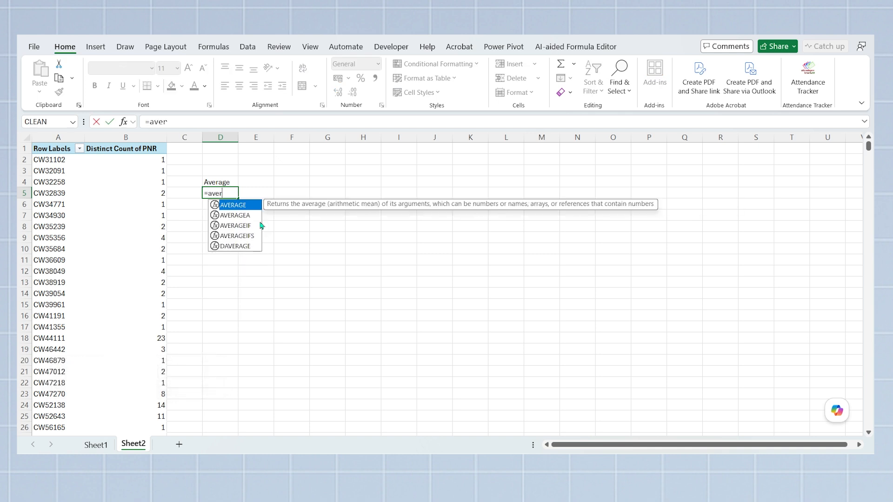
key("Tab")
left_click(155, 162)
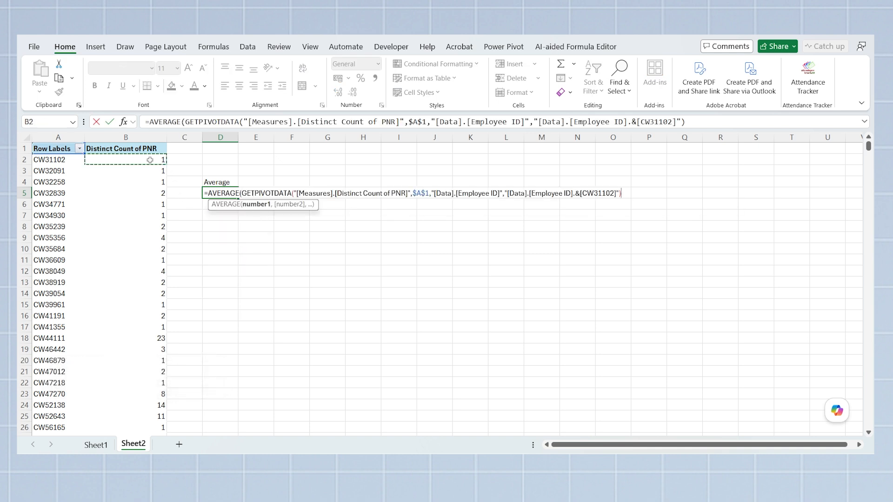
key("ctrl+shift+Down")
key("shift+Up")
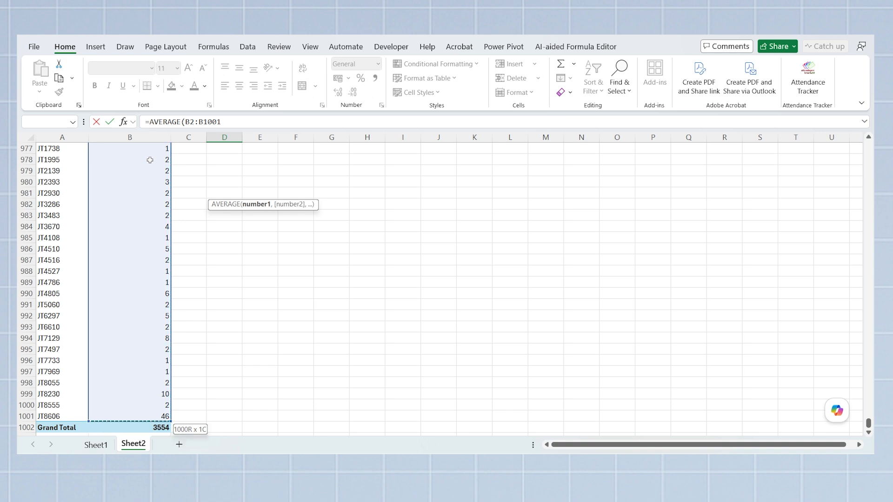
key("ctrl+BackSpace")
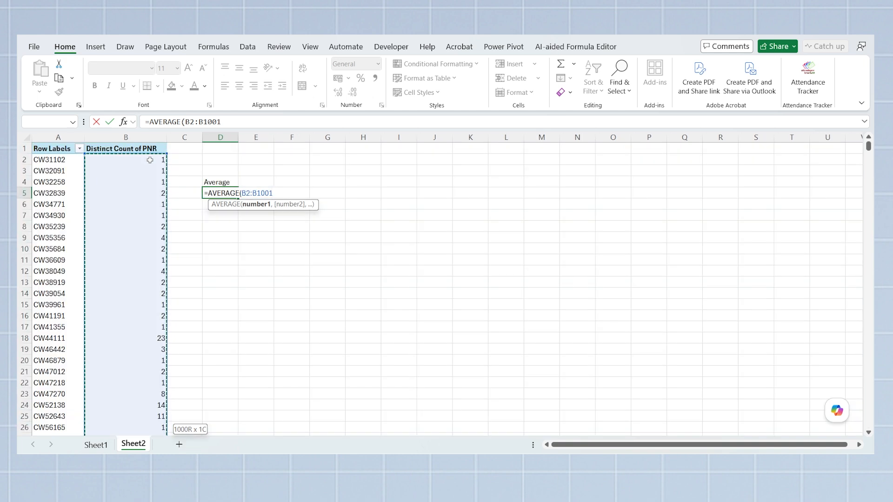
key("Return")
key("Up")
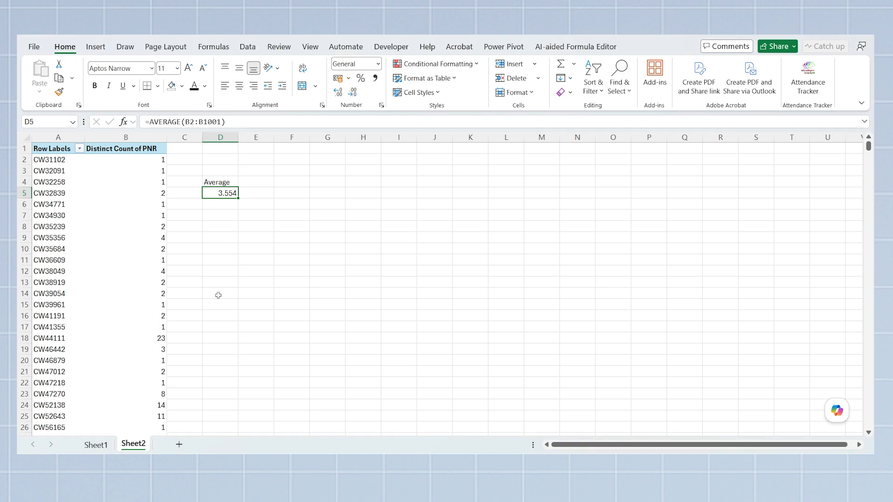
Step: Compare individual employees' distinct PNR counts in rows 17 and 18 with the overall average in D5
left_click_drag(54, 338, 117, 338)
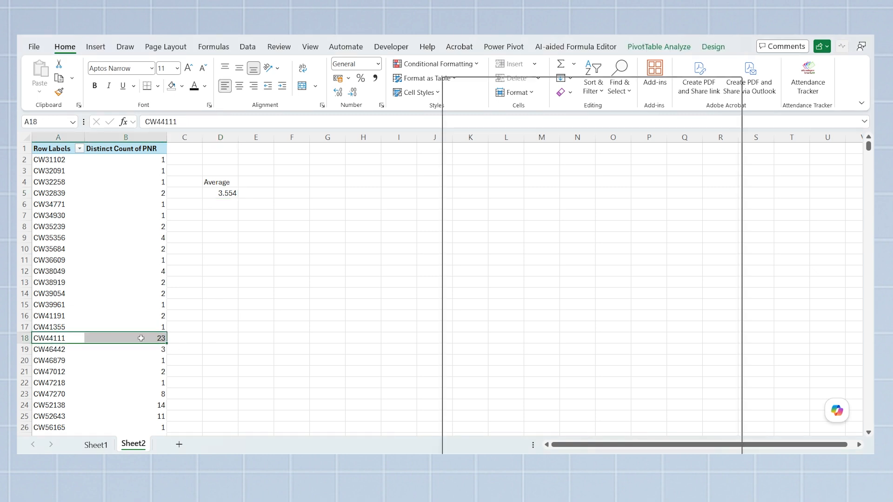
left_click(39, 329)
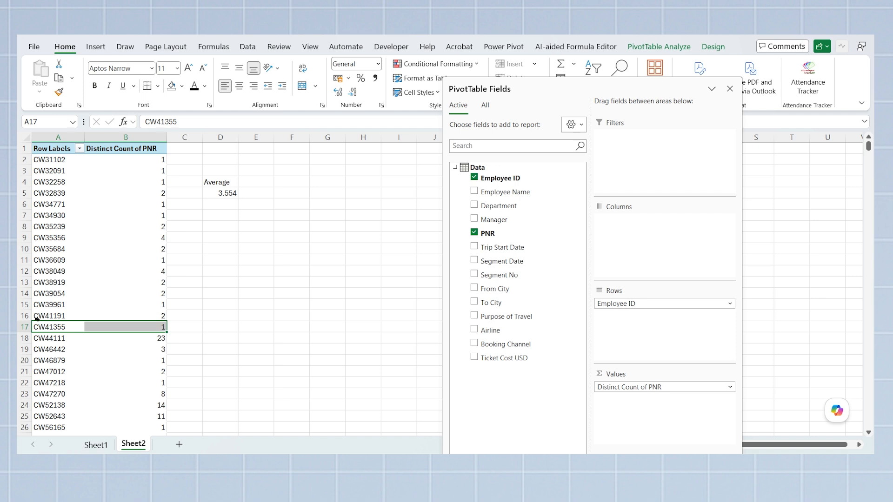
left_click(37, 319)
left_click(130, 331)
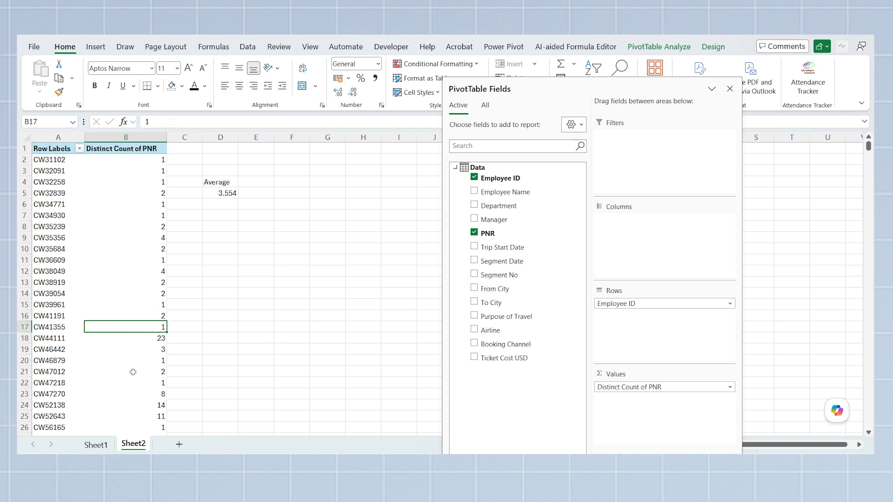
left_click(231, 191)
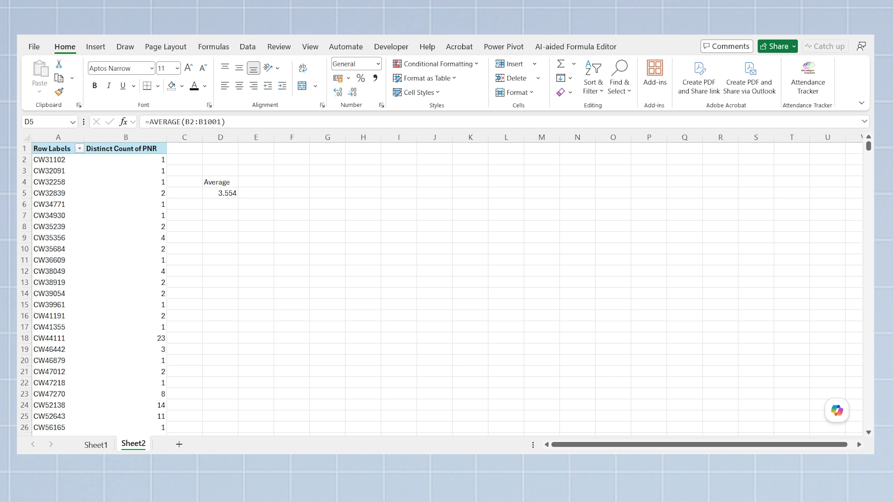
Step: Enter the label Median in cell D7, below the average
left_click(220, 203)
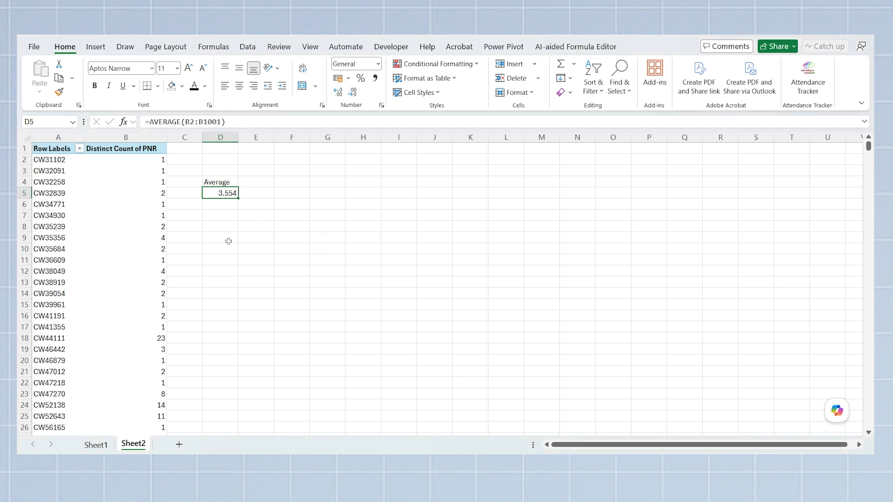
left_click(220, 217)
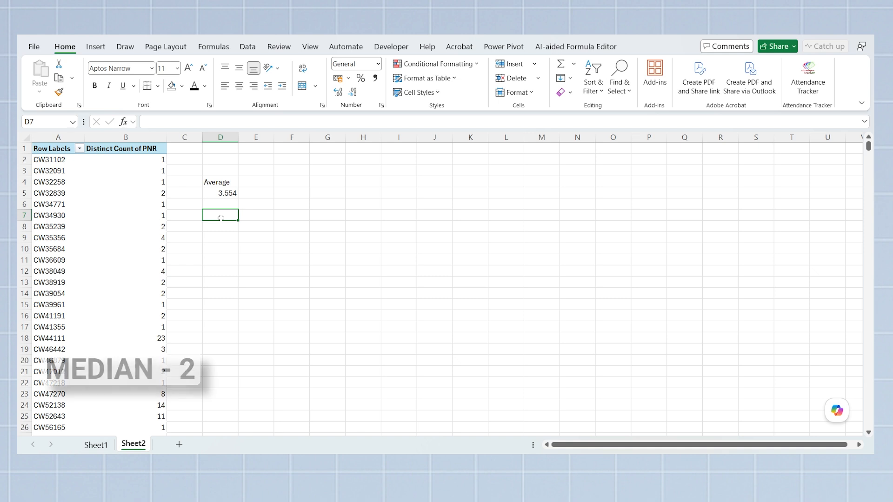
type("Median")
key("Return")
key("Down")
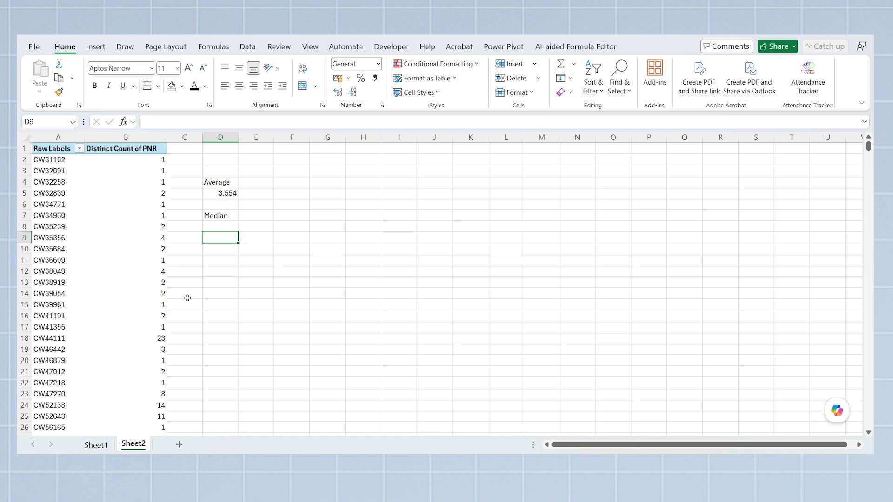
Step: Write the sample series 1,1,2,3,10 in D9 and highlight its values to illustrate the median
key("F2")
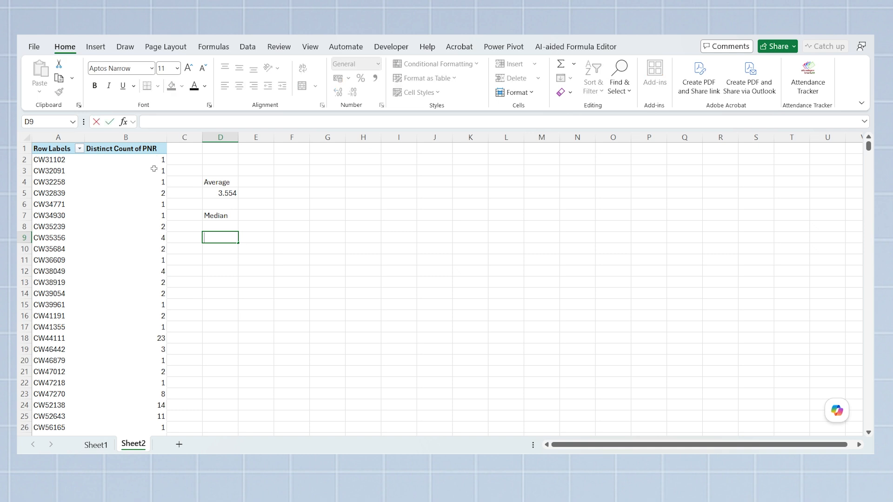
type("1,1,2,3,10")
left_click_drag(214, 238, 223, 236)
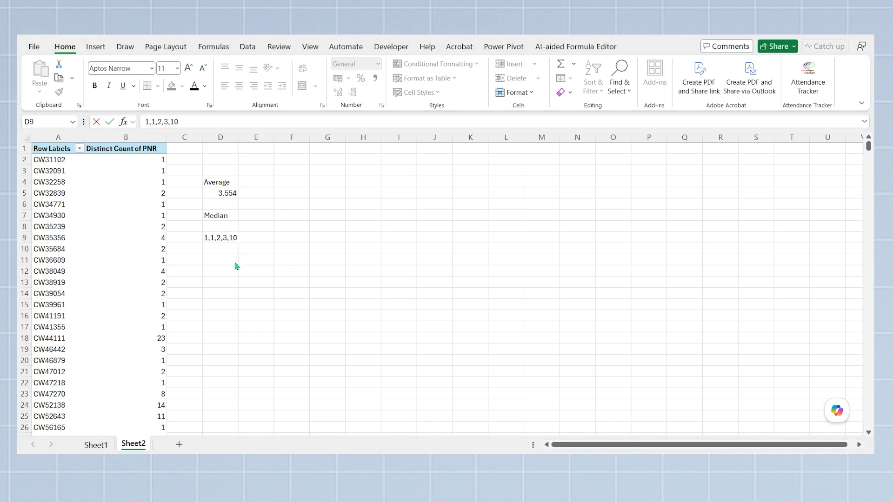
left_click(225, 237)
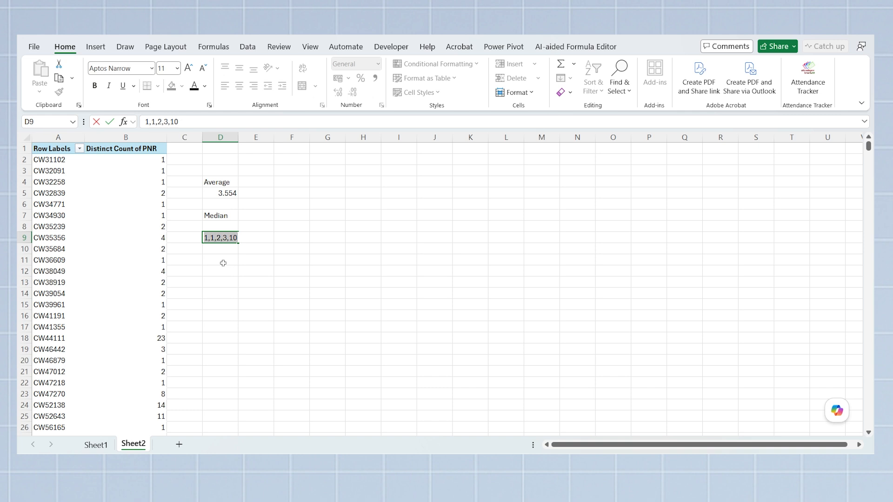
Step: Calculate the median of the distinct PNR counts in D9 with =MEDIAN(B2:B1001)
type("=median")
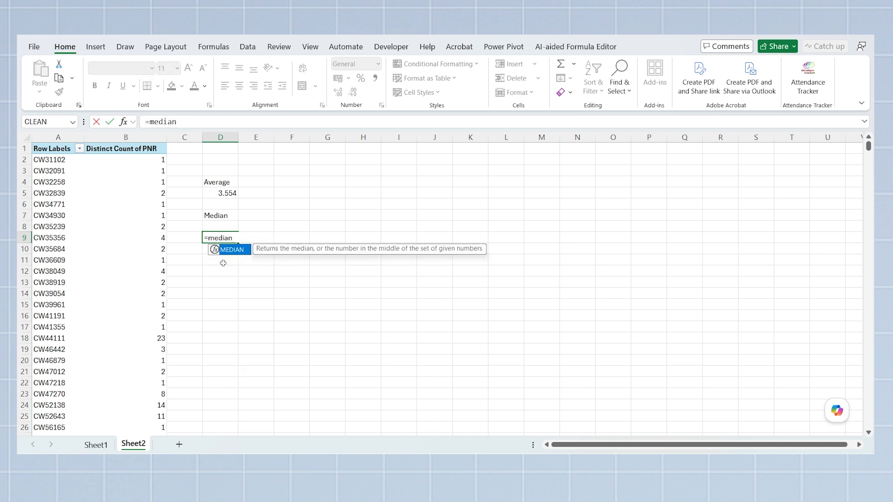
key("Tab")
left_click(152, 159)
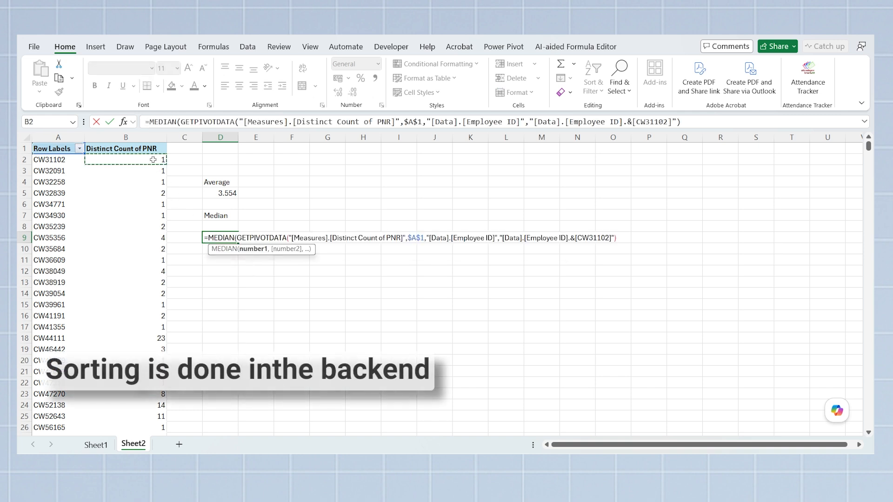
key("ctrl+shift+Down")
key("Return")
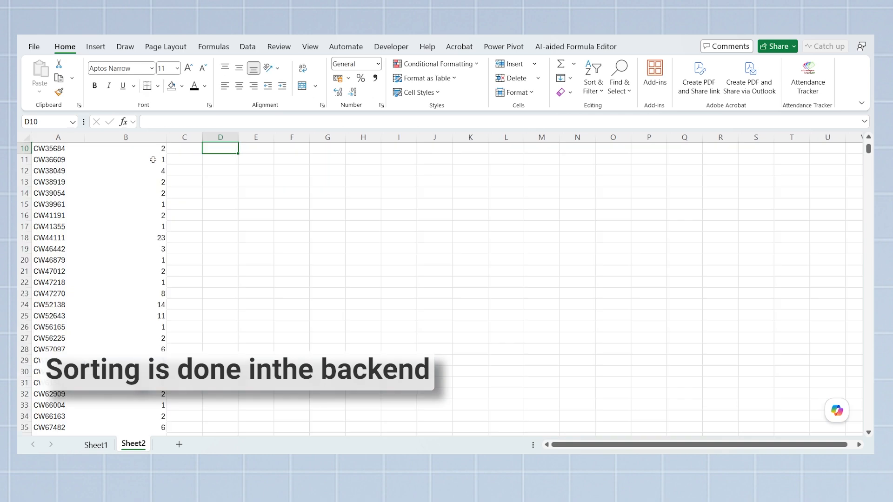
key("Up")
key("Up")
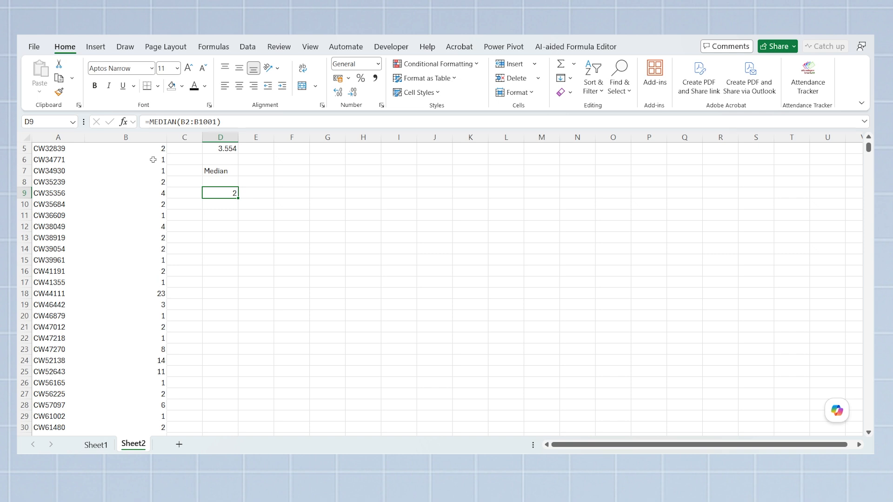
Step: Write a sample series beginning 1,1,1,2,2,3 in D12 to illustrate the mode, and discard it
left_click(221, 225)
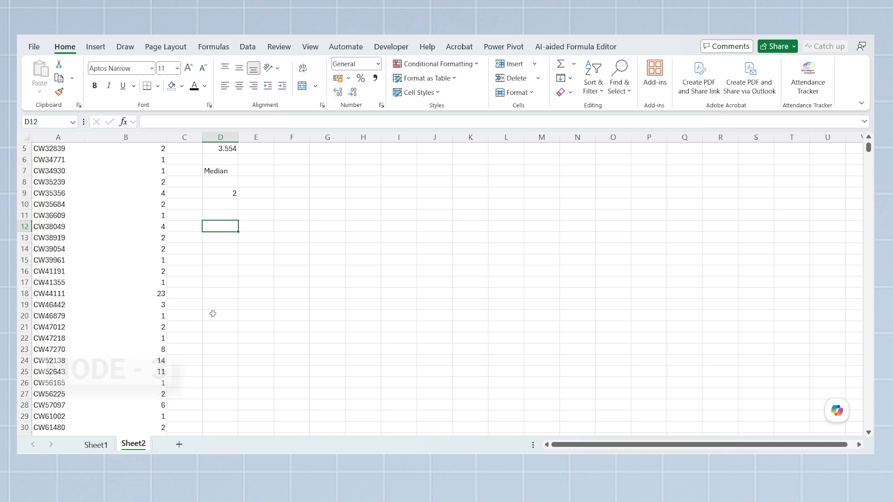
type("1,1,")
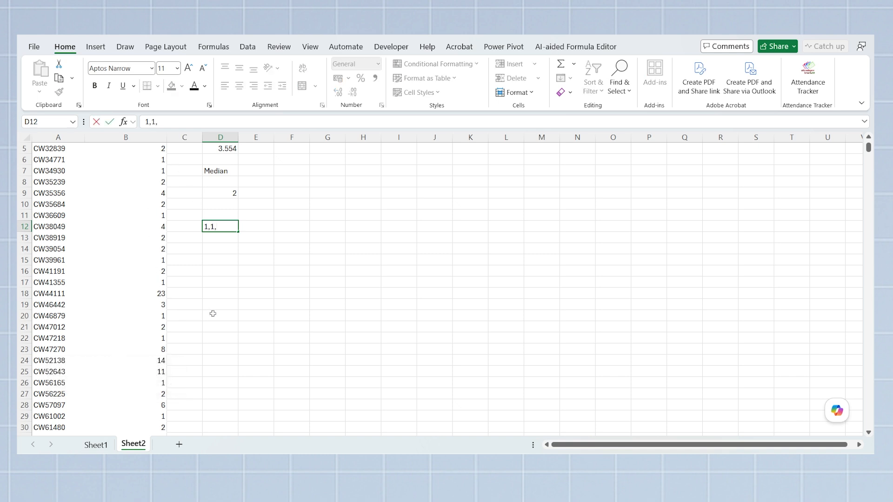
type("1,2,2,3,4")
key("BackSpace")
type("5")
key("Escape")
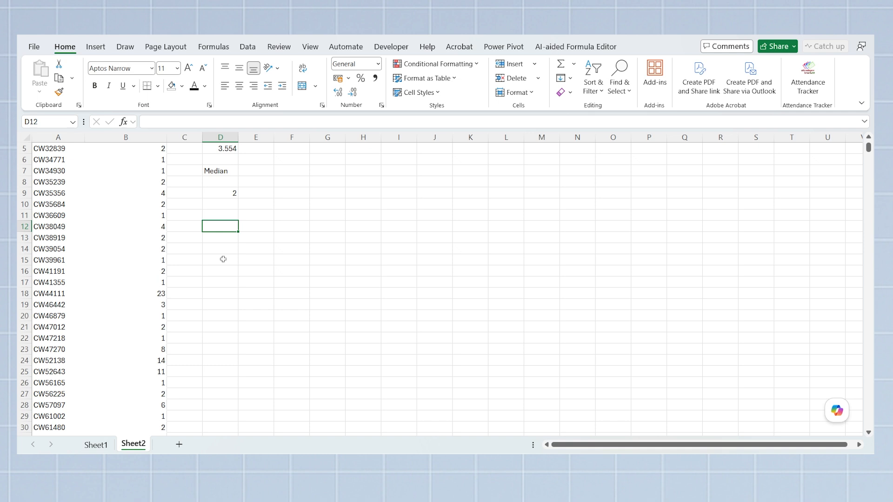
Step: Calculate the most frequent distinct PNR count in D12 with =MODE.SNGL(B2:B1001), leaving out the Grand Total row
type("=mode.")
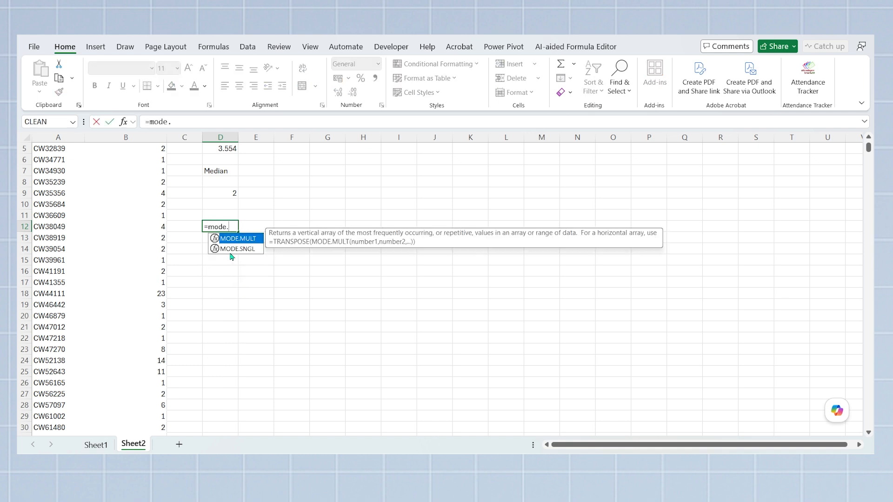
double_click(231, 249)
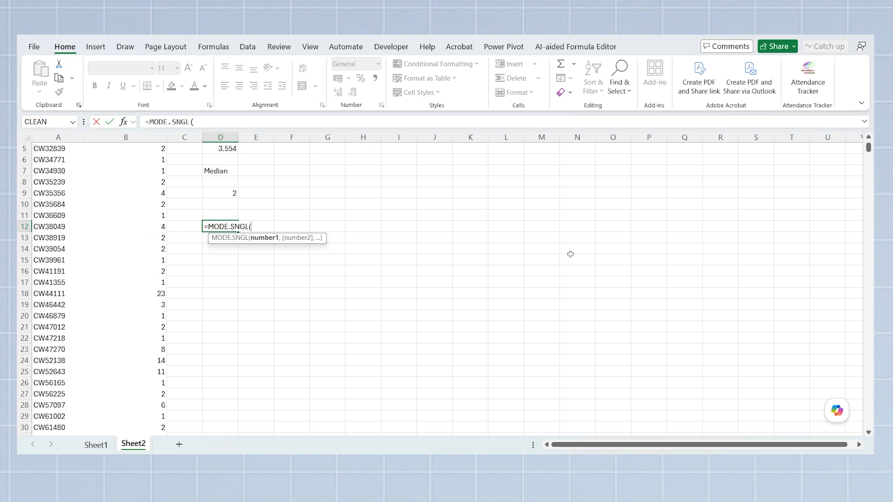
left_click_drag(868, 149, 868, 135)
left_click(140, 162)
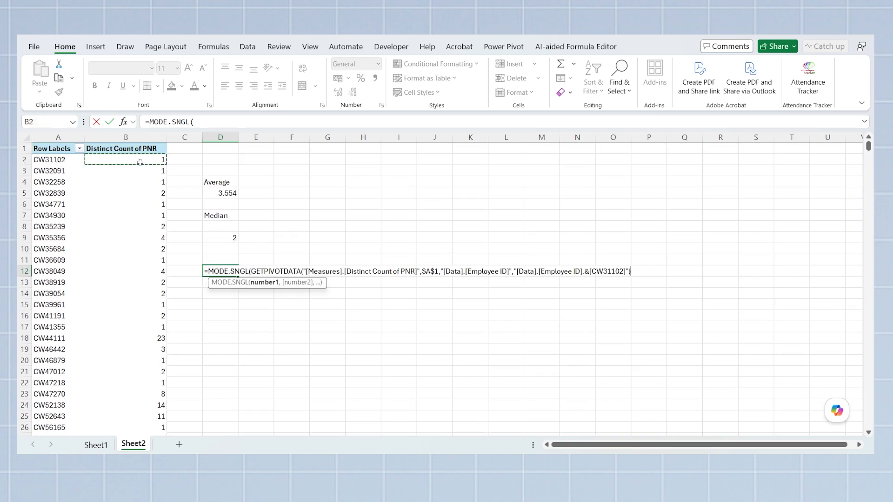
key("ctrl+shift+Down")
key("shift+Up")
key("Return")
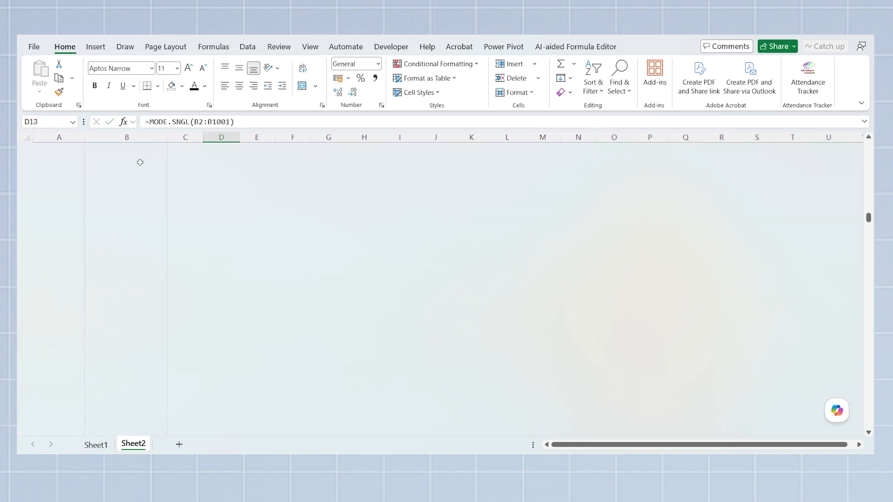
key("Up")
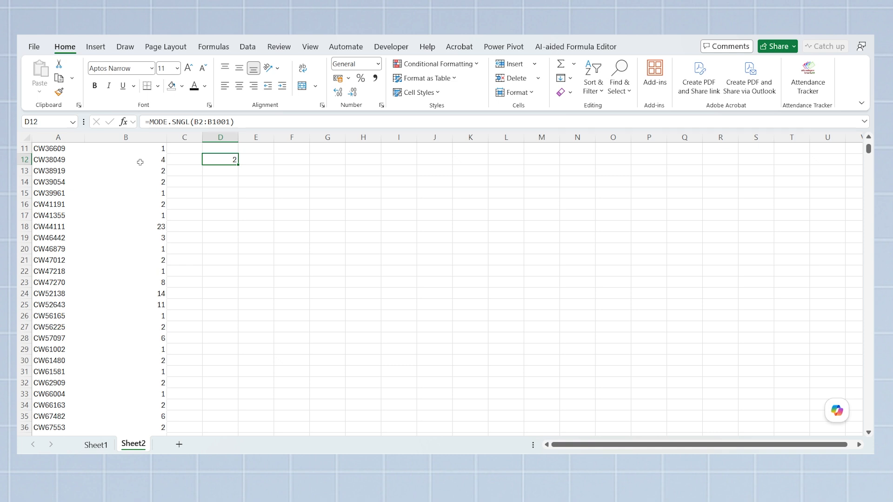
Step: Enter the label Mode in cell D11, above the mode result
key("Up")
key("Up")
key("Up")
key("Up")
key("Up")
key("Up")
key("Up")
key("Up")
key("Up")
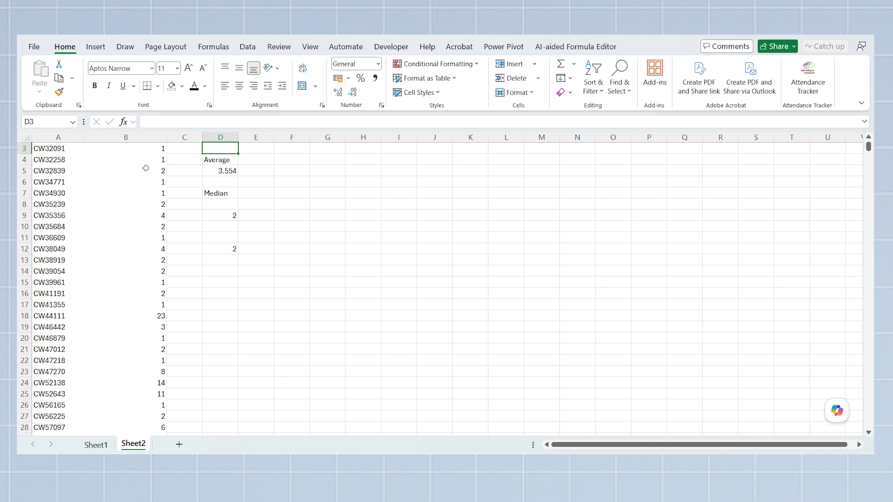
left_click(221, 237)
type("Mode")
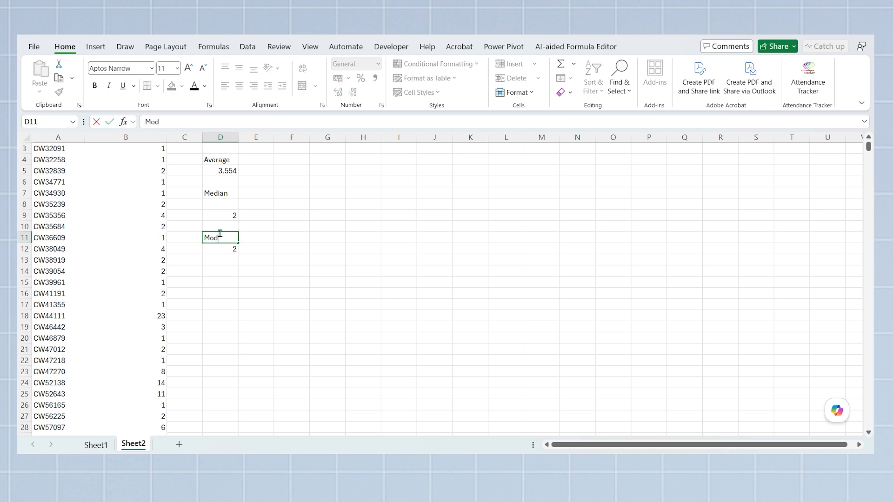
key("Return")
Step: Enter the label 75th Percentile in cell D14
key("Down")
key("Down")
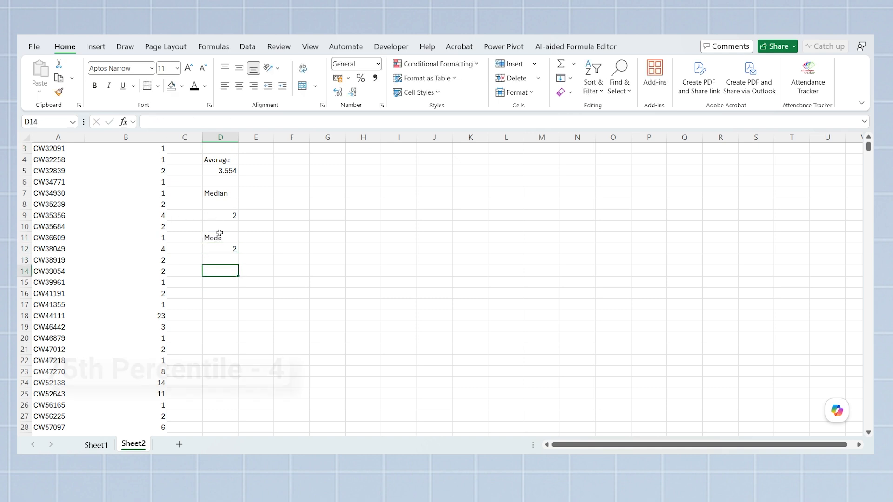
type("75% Percentile")
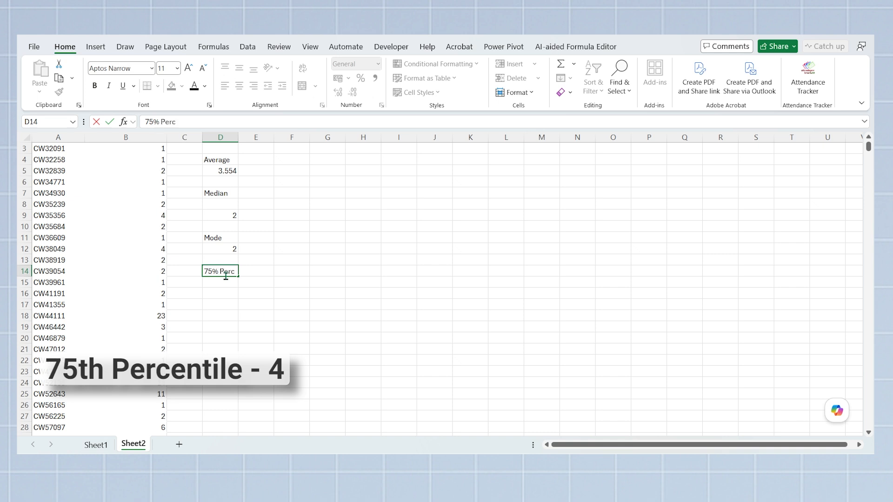
key("Return")
key("Down")
key("Down")
key("Left")
key("Up")
key("Up")
key("Up")
key("Right")
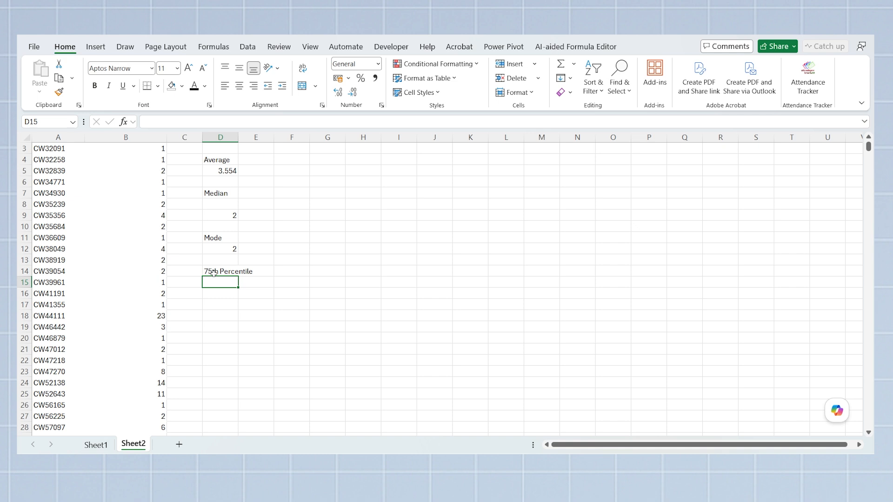
Step: Calculate the 75th percentile of the distinct PNR counts in D15 with =PERCENTILE.INC(B2:B1001,0.75)
type("=per")
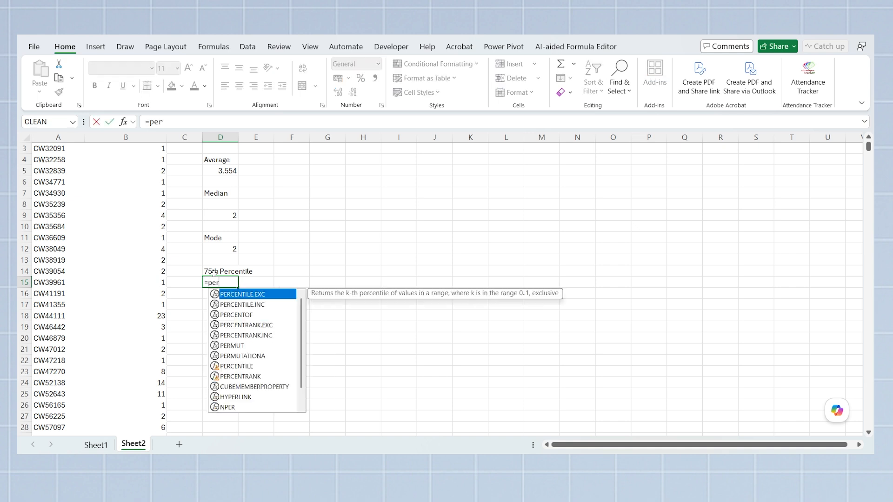
key("Down")
key("Tab")
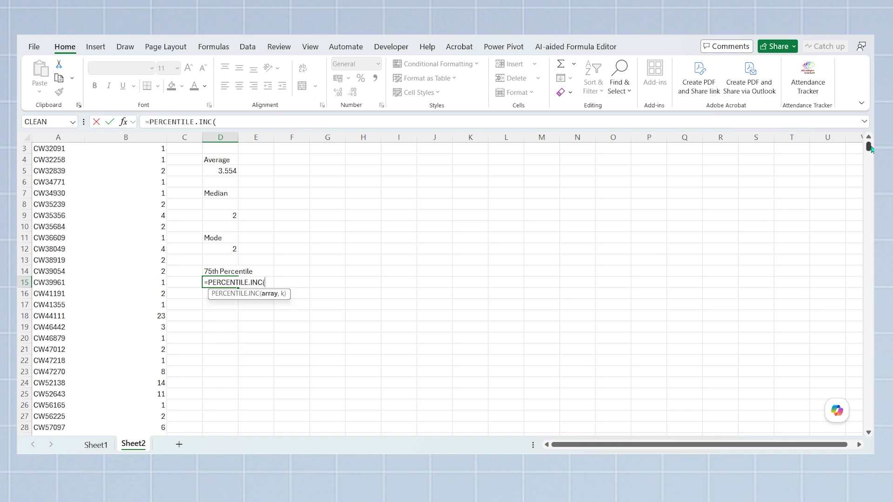
left_click_drag(868, 147, 868, 144)
left_click(153, 160)
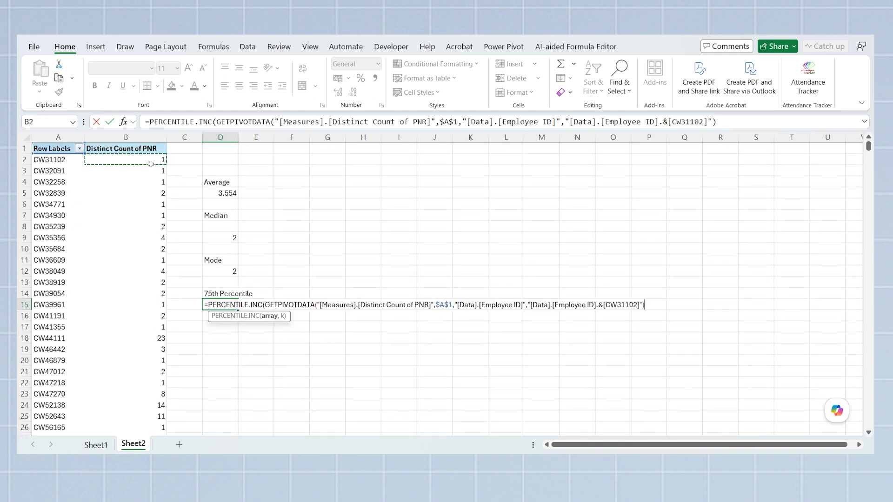
key("ctrl+shift+Down")
type(",")
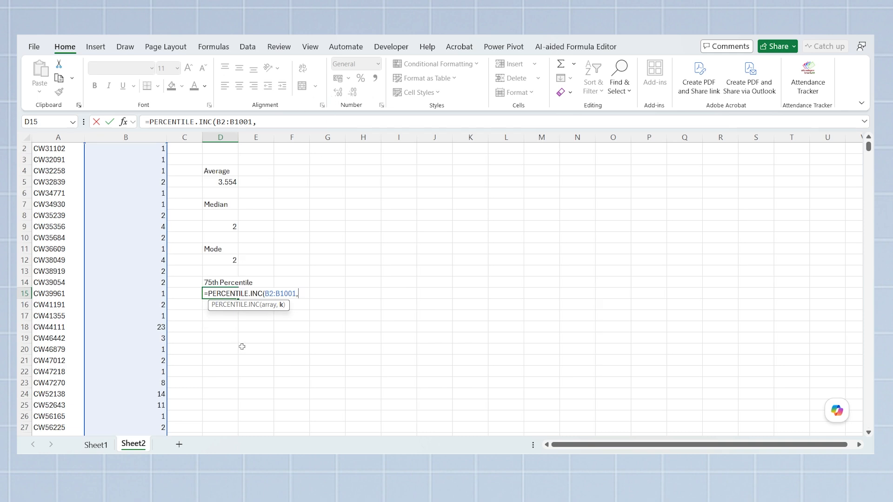
type("0.75)")
key("ctrl+Return")
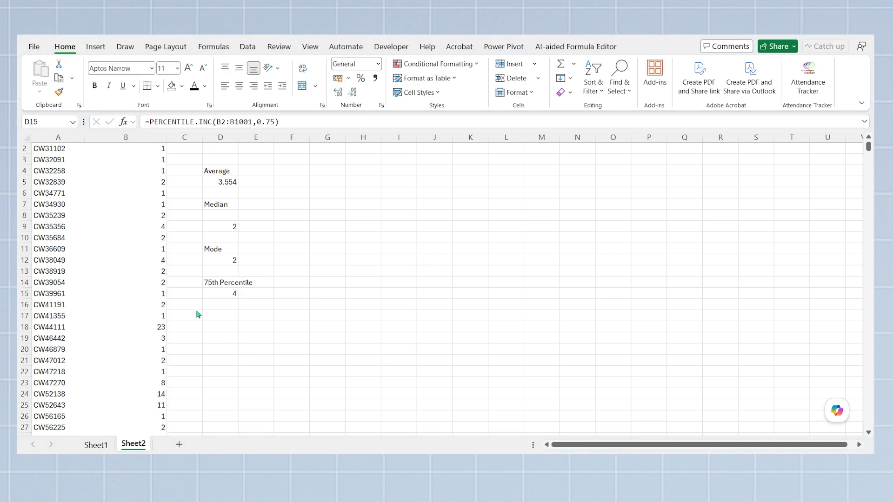
left_click(234, 294)
Step: Enter the label 90th Percentile in cell D17
left_click(218, 322)
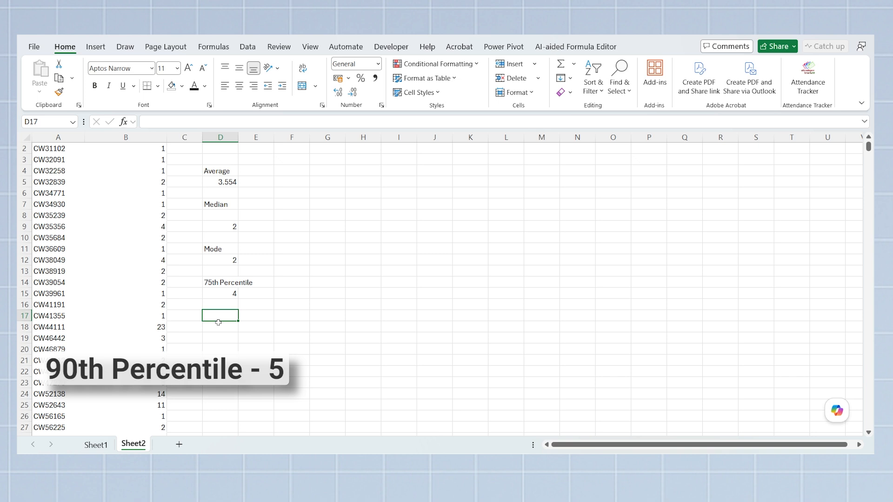
type("90th Percentile")
key("Return")
key("Return")
Step: Calculate the 90th percentile of the distinct PNR counts in D19 with =PERCENTILE.INC(B2:B1001,0.9)
type("=per")
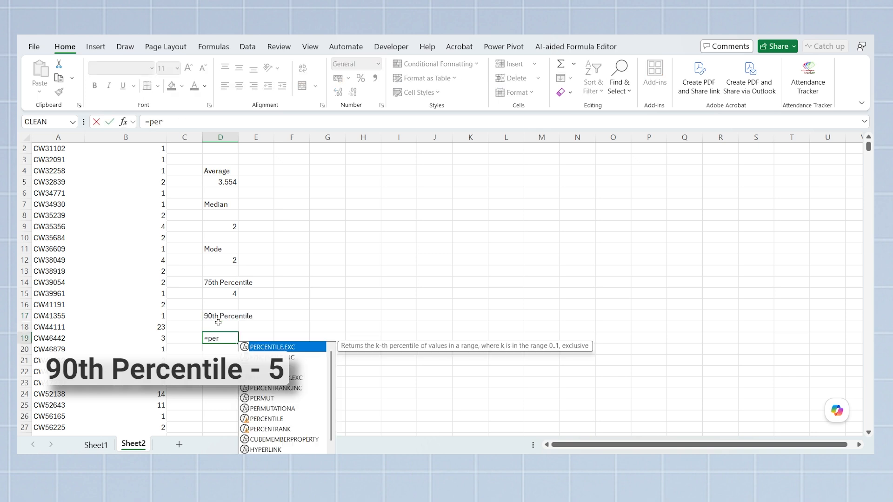
key("Down")
key("Tab")
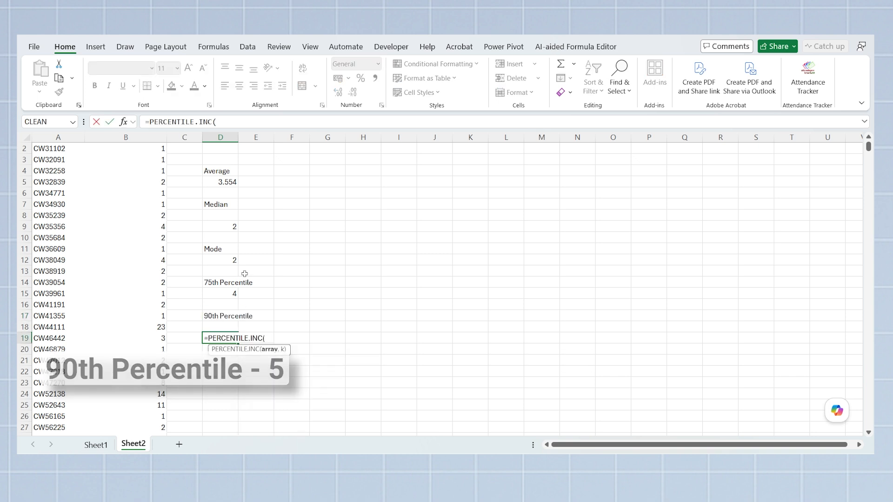
left_click(106, 149)
key("ctrl+shift+Down")
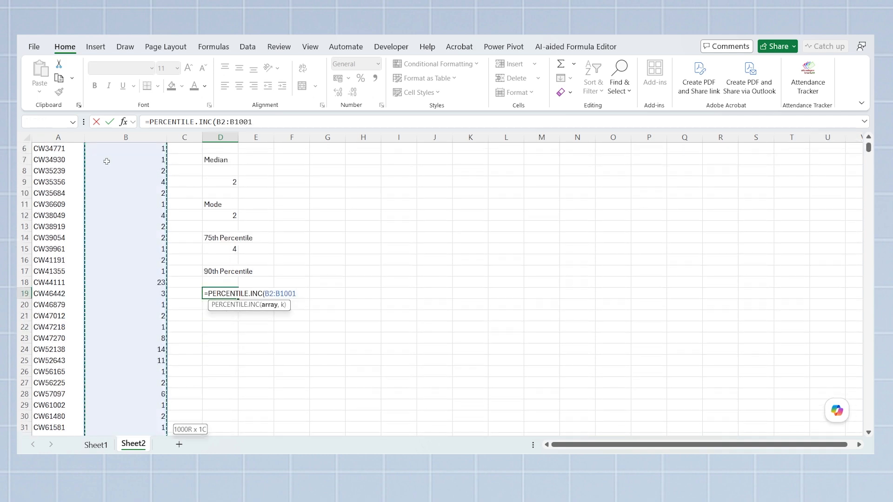
type(",")
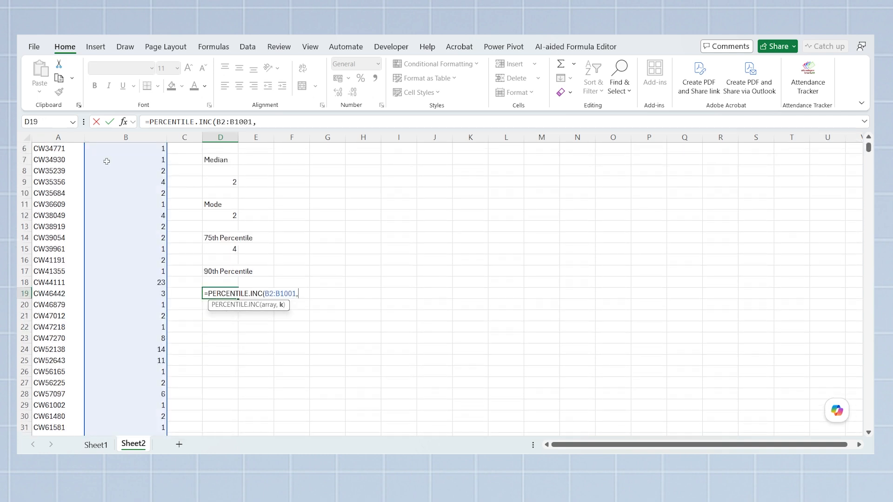
type("0.90")
key("Return")
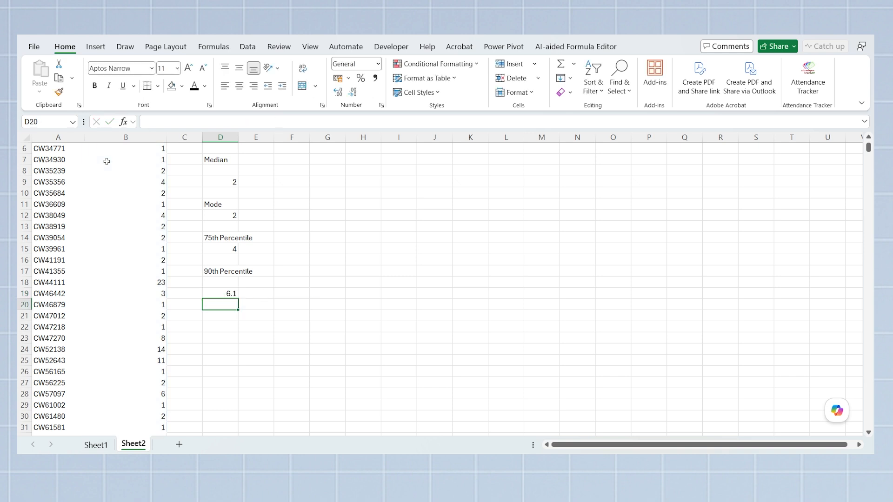
key("Up")
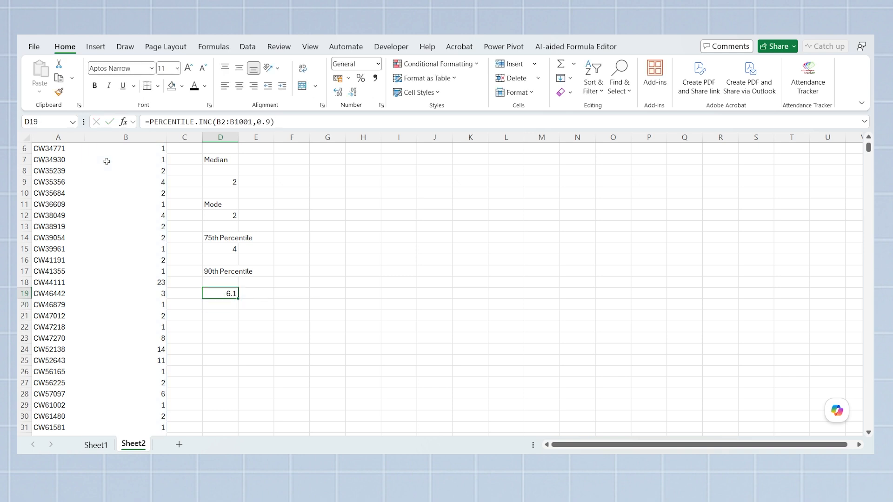
Step: Enter the label Trimmed Mean in cell D21
left_click(217, 318)
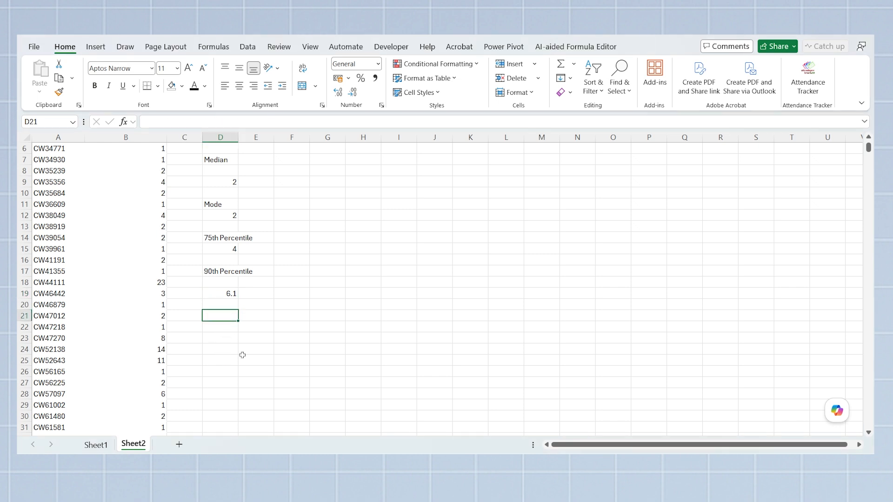
type("Tri")
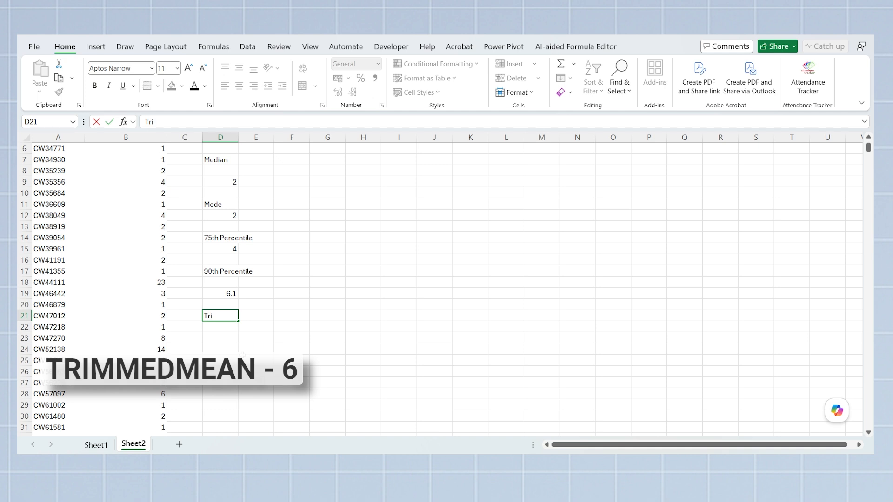
type("mmed Mean")
key("Return")
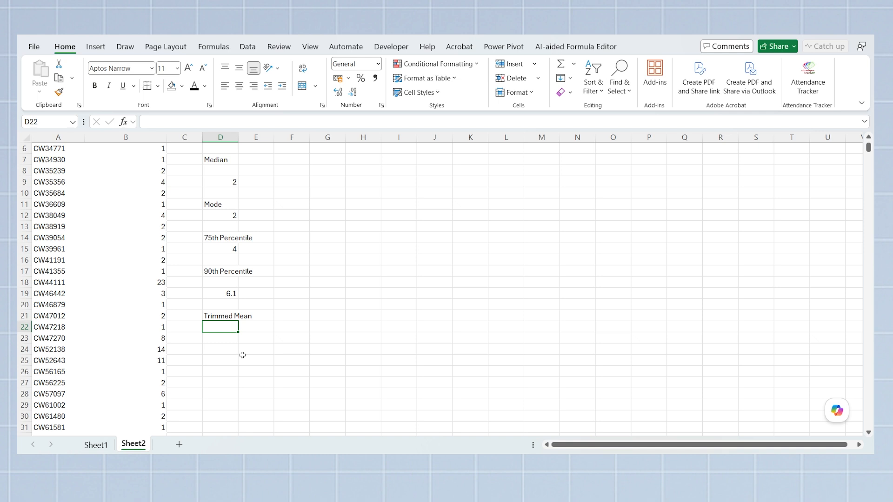
Step: Calculate the trimmed mean of the distinct PNR counts in D22 using TRIMMEAN over B2:B1001 with a percent of 0.1
type("=trim")
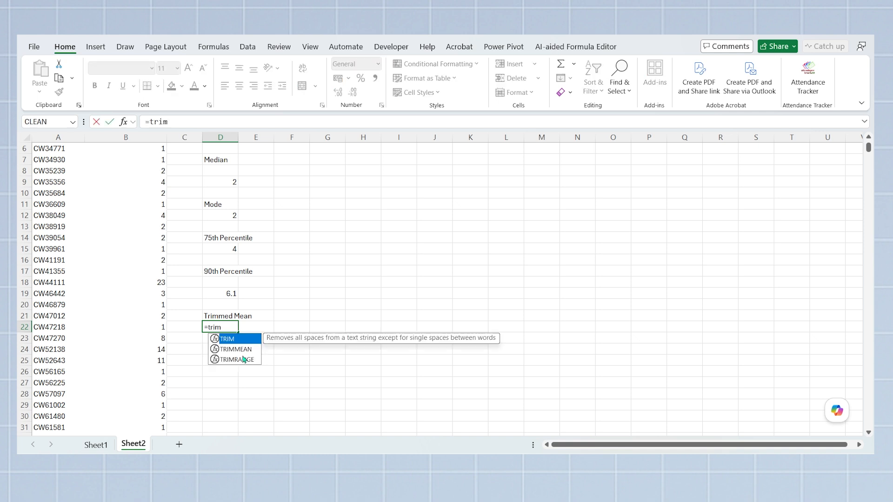
key("Down")
key("Tab")
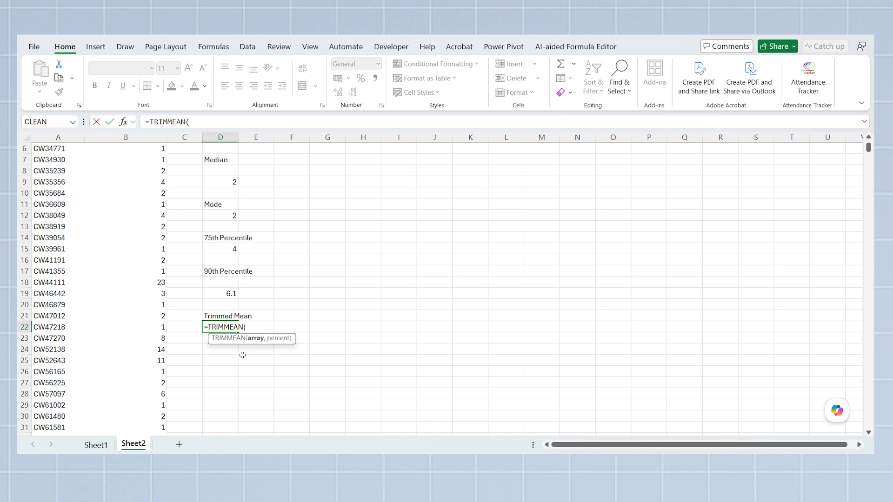
left_click_drag(868, 148, 866, 142)
left_click(155, 158)
key("ctrl+shift+Down")
key("shift+Up")
type(",")
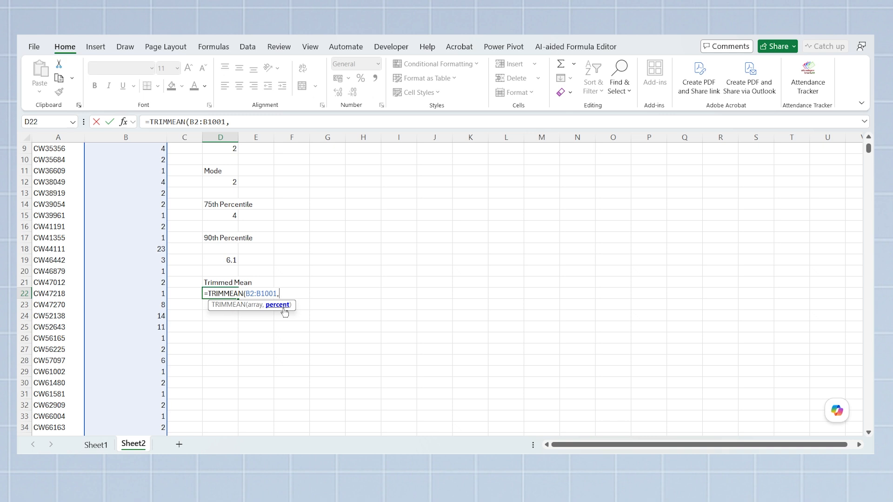
type("0.1")
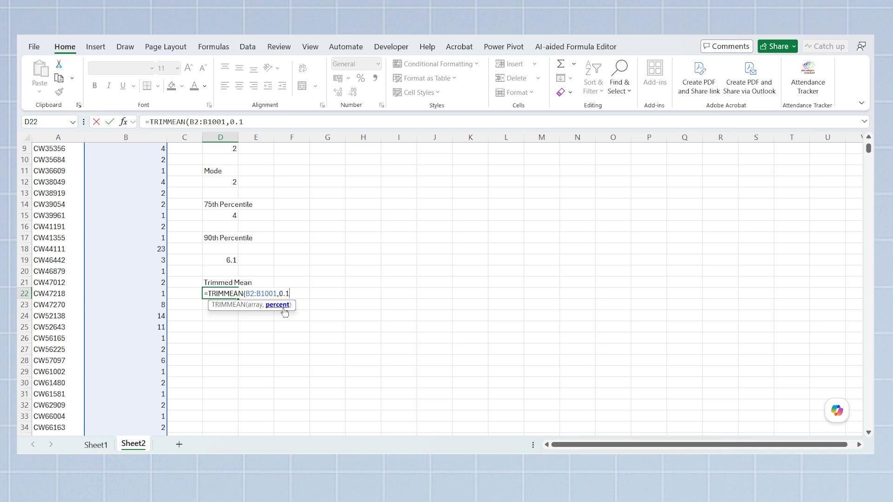